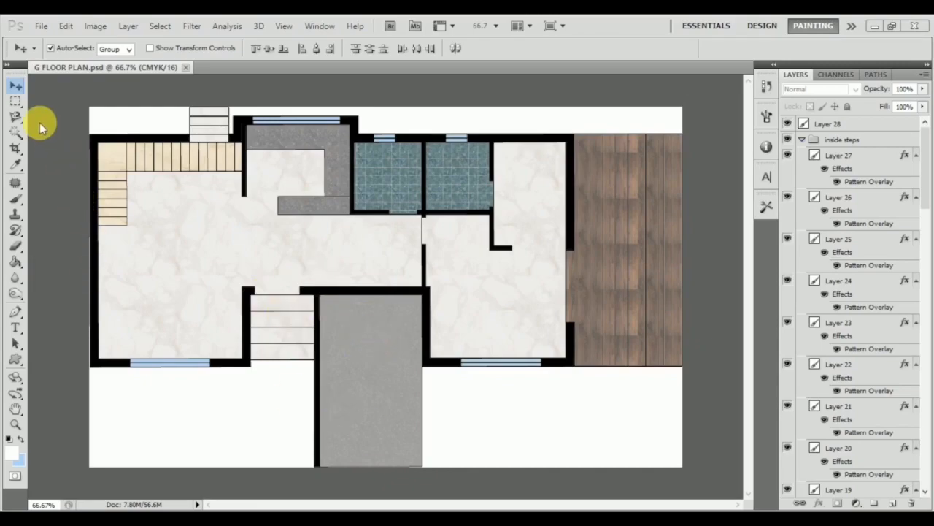
Reposition the parking floor so its texture fits flush within the parking outline.
mouse_move(365, 375)
left_mouse_down()
mouse_move(402, 382)
mouse_move(377, 329)
mouse_move(367, 382)
left_mouse_up()
scroll(345, 346, "up", 4)
scroll(409, 200, "down", 3)
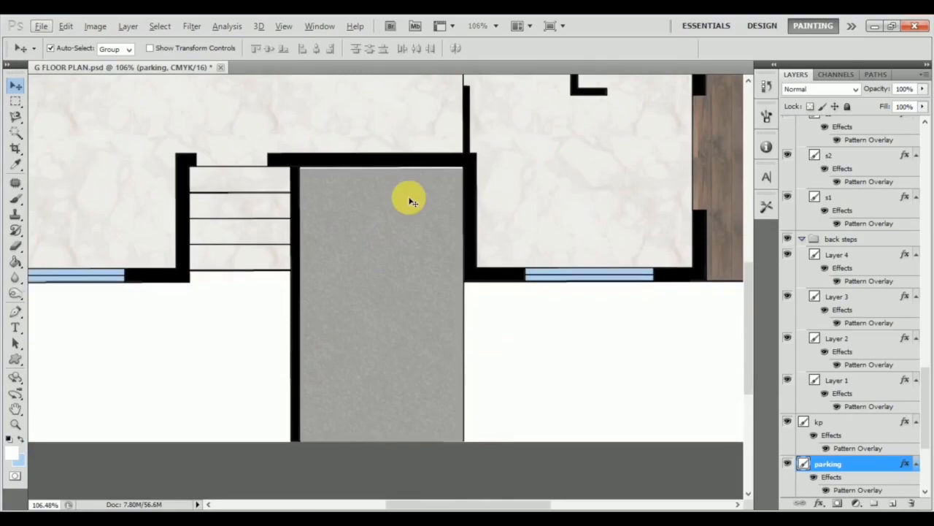
scroll(409, 200, "up", 2)
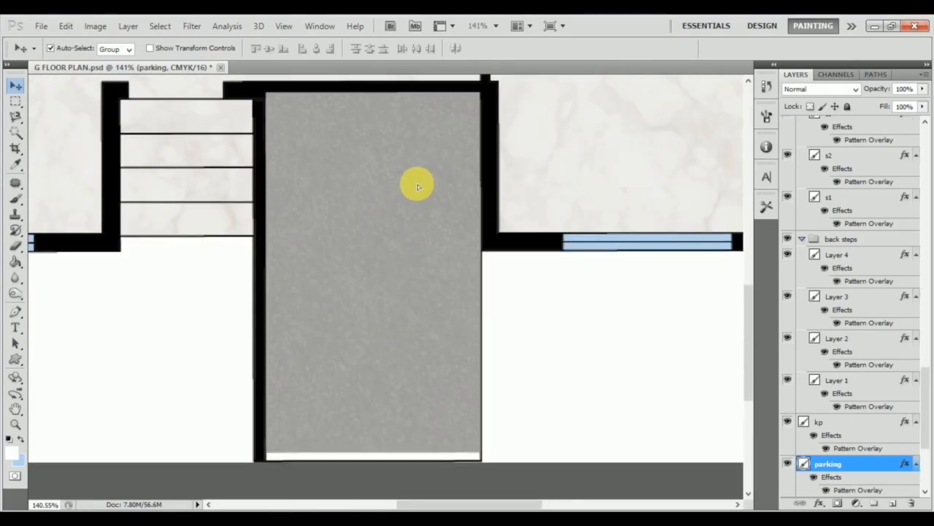
key("Up")
key("Up")
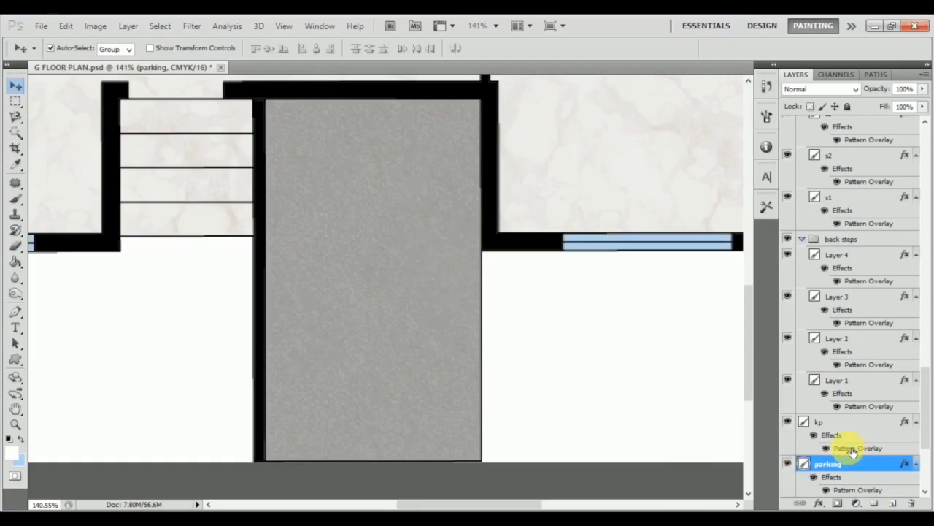
Open the parking layer's style settings and enable Drop Shadow.
scroll(852, 452, "down", 3)
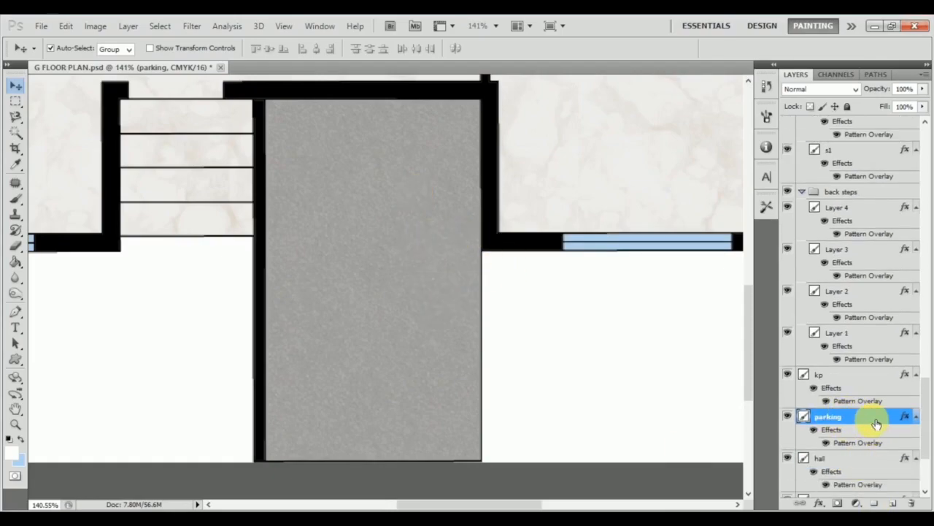
double_click(876, 423)
left_click_drag(363, 107, 669, 163)
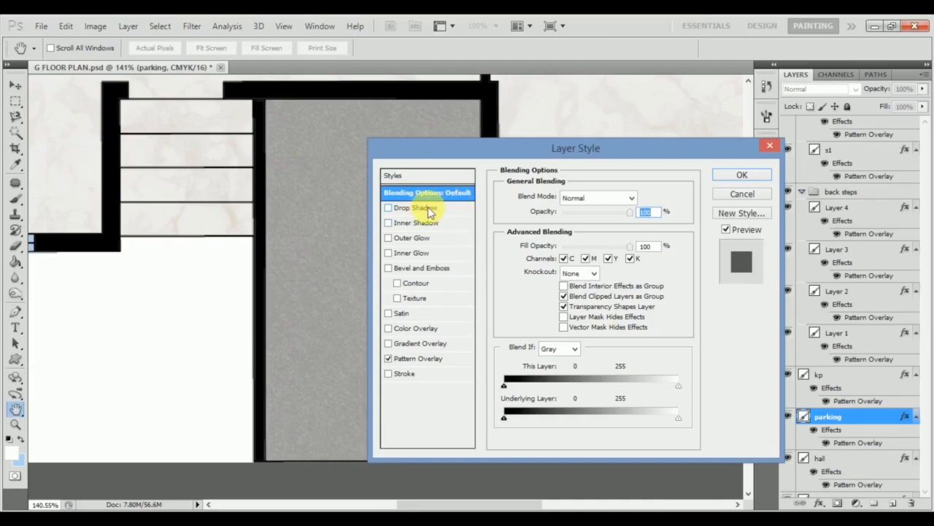
left_click_drag(487, 152, 664, 91)
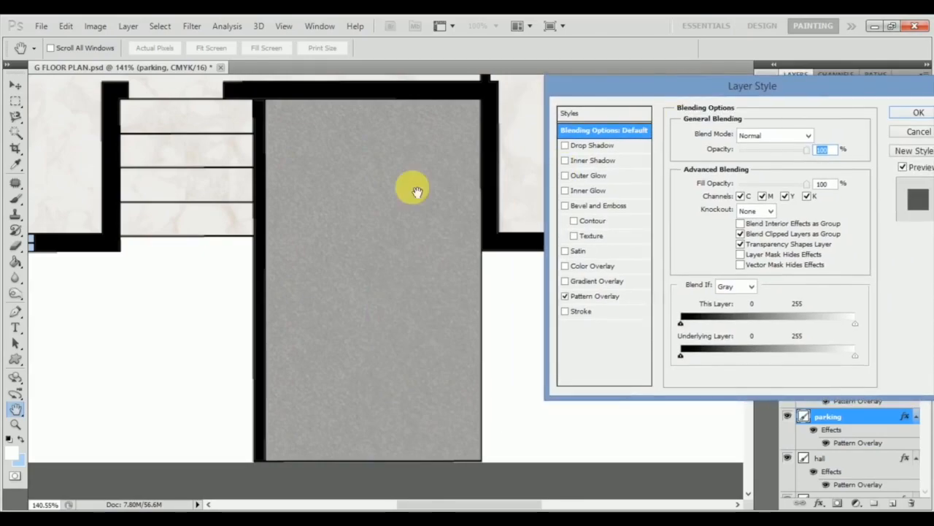
left_click(611, 146)
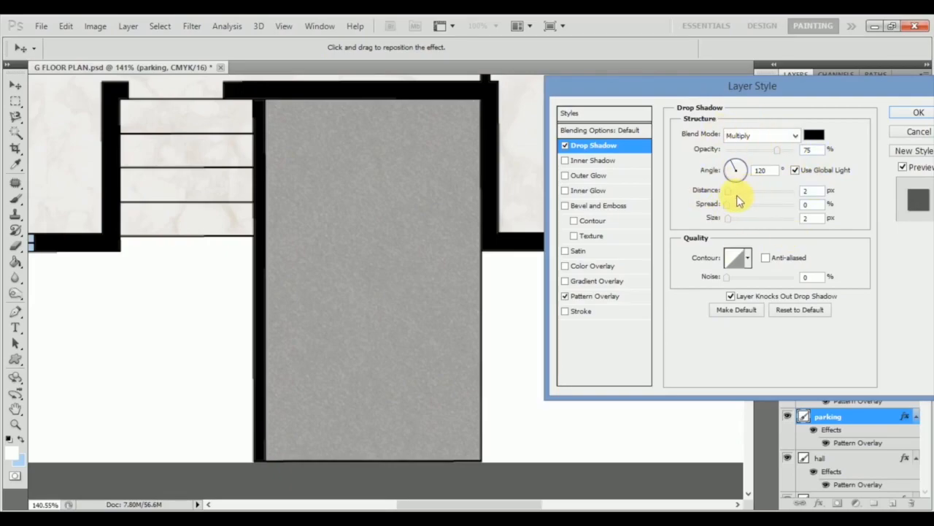
Set the parking drop shadow's opacity to 43% and angle to 161°, and extend its distance well beyond the floor's edge.
left_click_drag(728, 192, 758, 191)
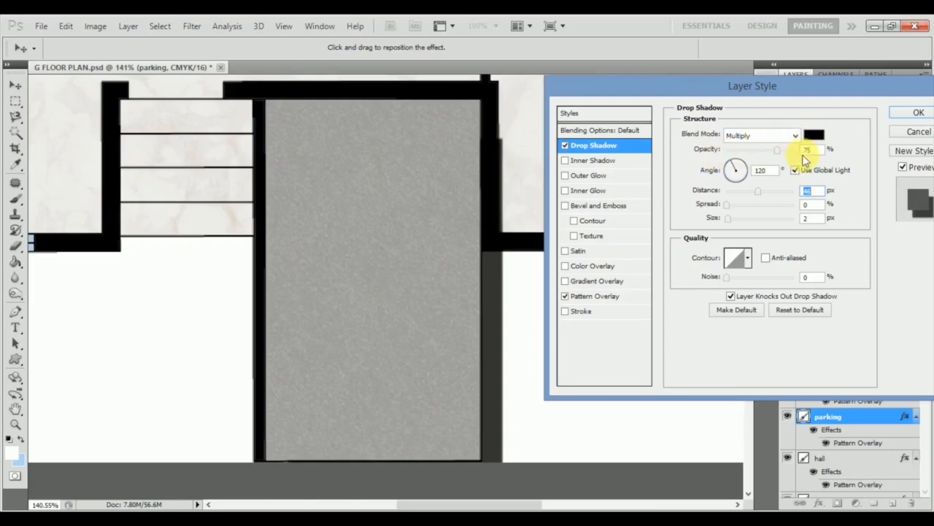
left_click_drag(779, 152, 759, 170)
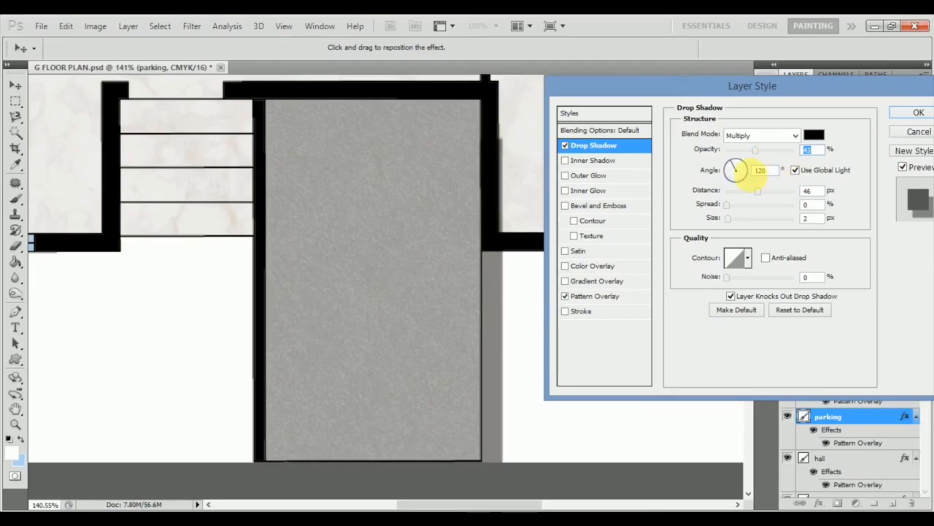
left_click_drag(482, 267, 501, 285)
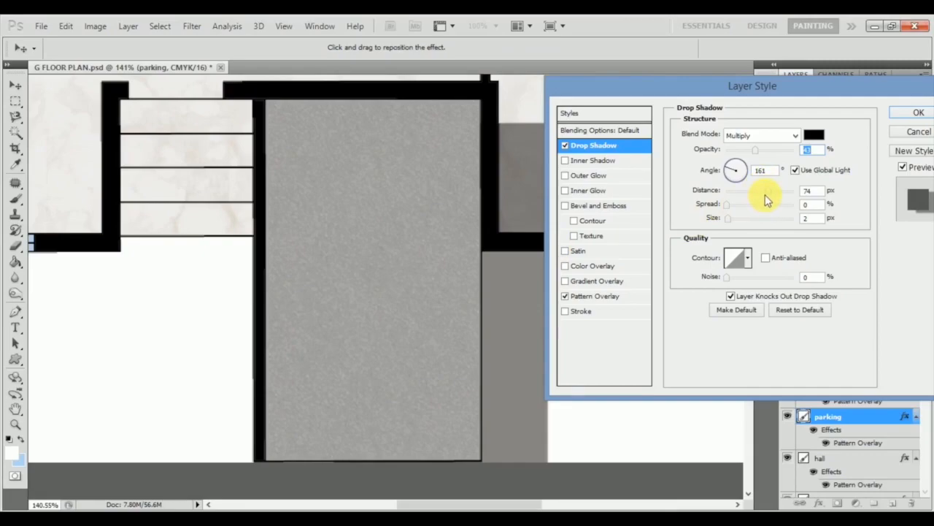
mouse_move(769, 198)
left_mouse_down()
mouse_move(794, 188)
mouse_move(746, 189)
mouse_move(787, 195)
mouse_move(778, 194)
left_mouse_up()
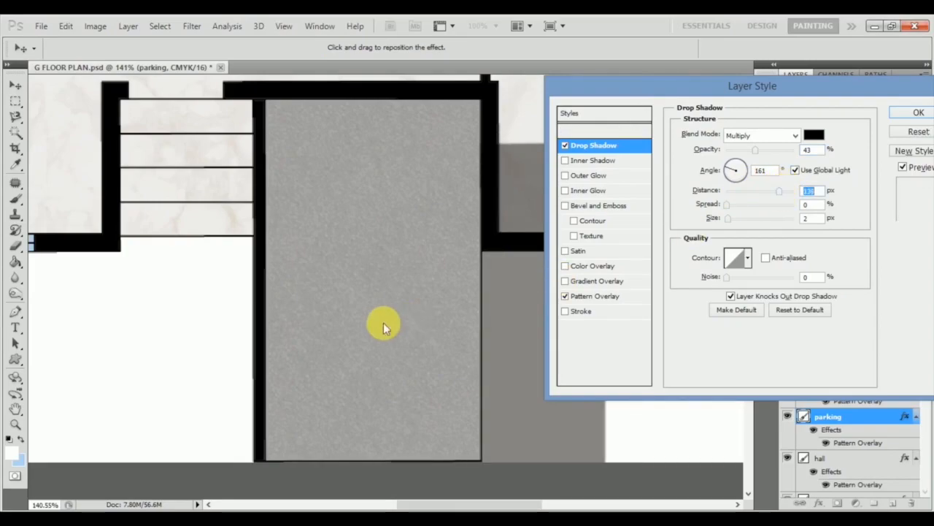
Set the drop shadow's distance to 77 px and try different light angles, ending at 174°.
left_click_drag(697, 89, 42, 30)
left_click_drag(127, 130, 115, 103)
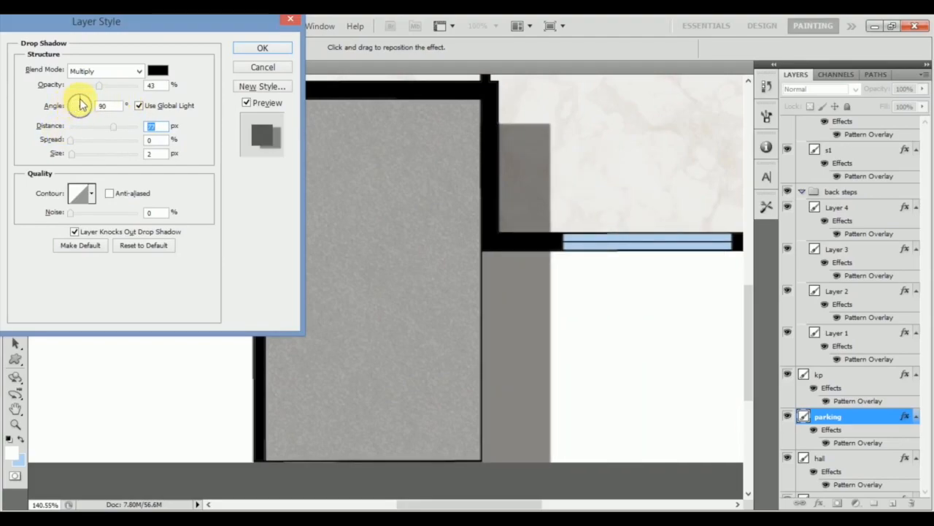
left_click(81, 99)
scroll(98, 114, "up", 20)
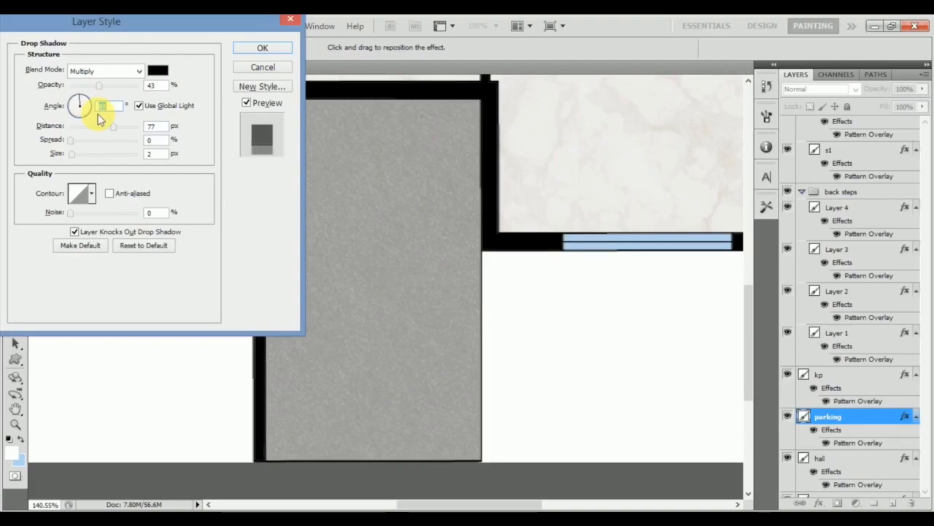
scroll(87, 113, "up", 20)
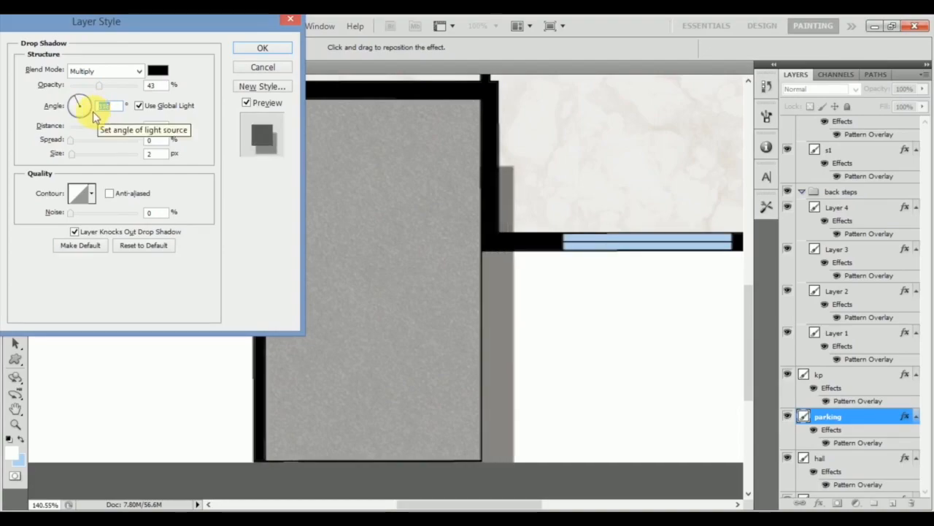
scroll(85, 115, "up", 20)
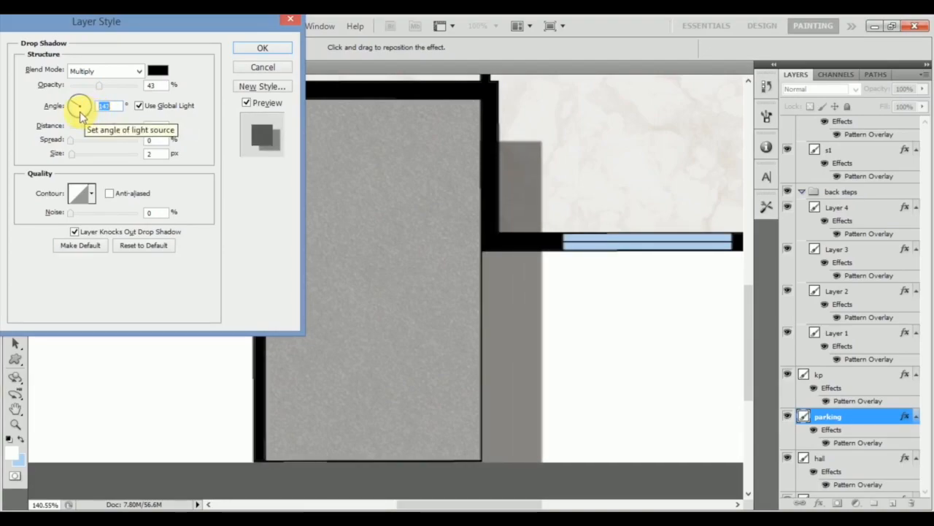
scroll(81, 116, "up", 20)
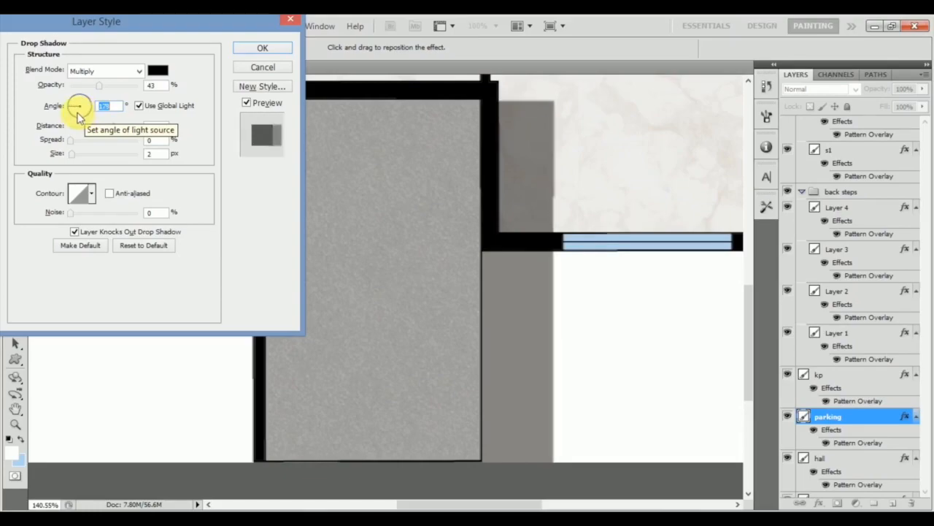
scroll(85, 113, "up", 20)
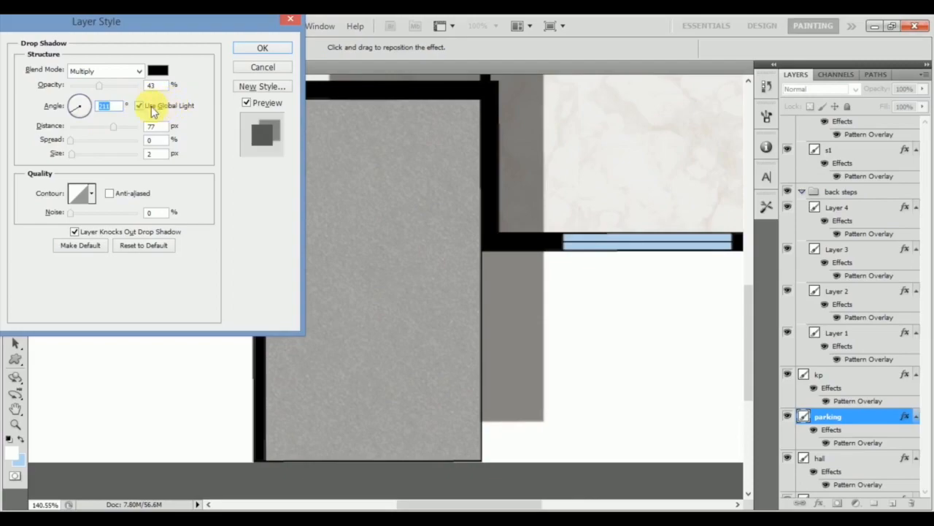
scroll(162, 135, "down", 20)
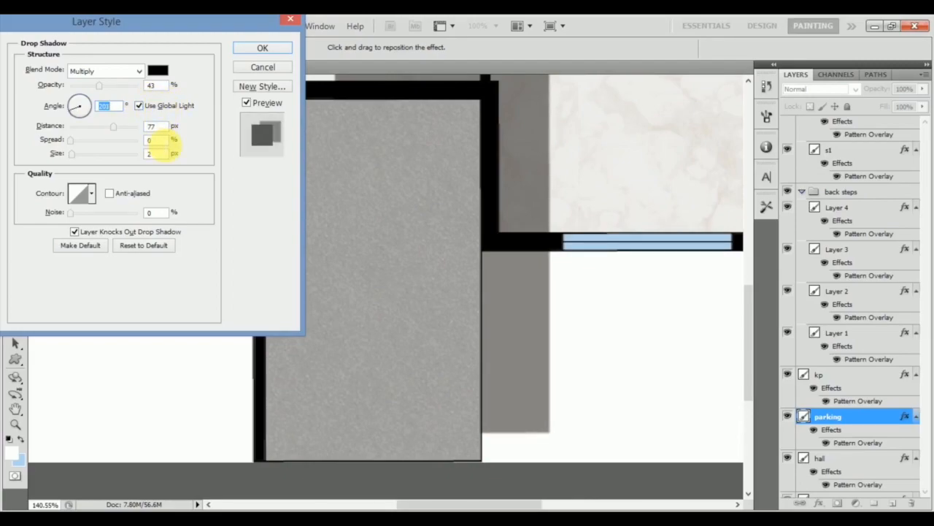
scroll(163, 144, "down", 5)
scroll(135, 148, "down", 5)
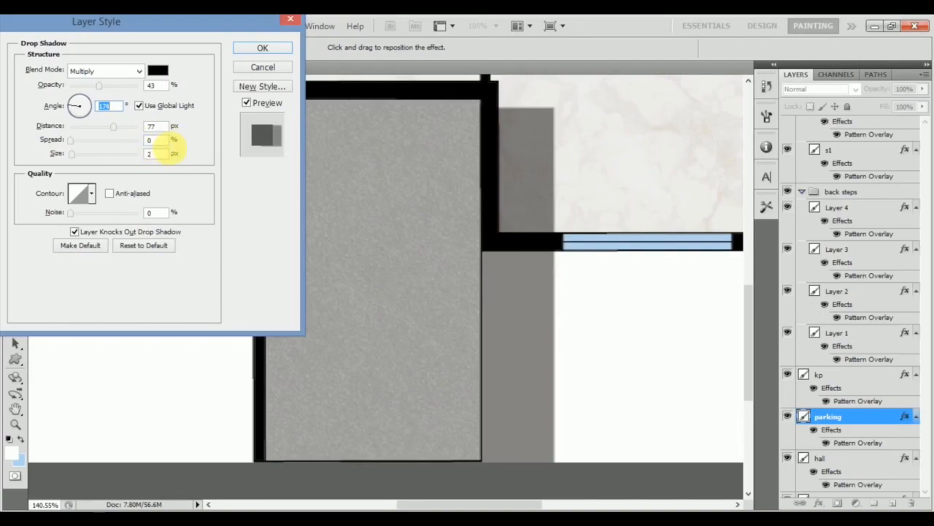
Try drop shadow spread values up to 100%, then reduce the spread to 1%.
scroll(155, 148, "up", 15)
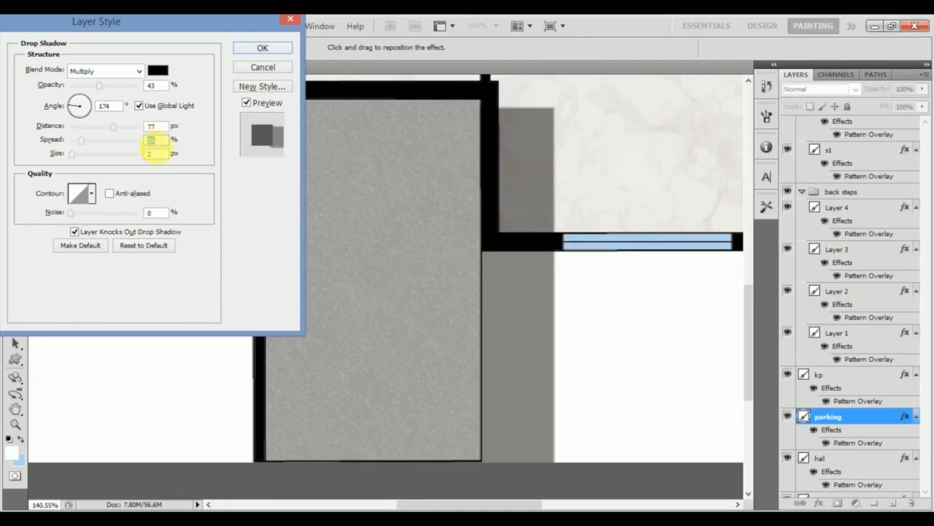
scroll(155, 148, "up", 3)
scroll(151, 146, "up", 3)
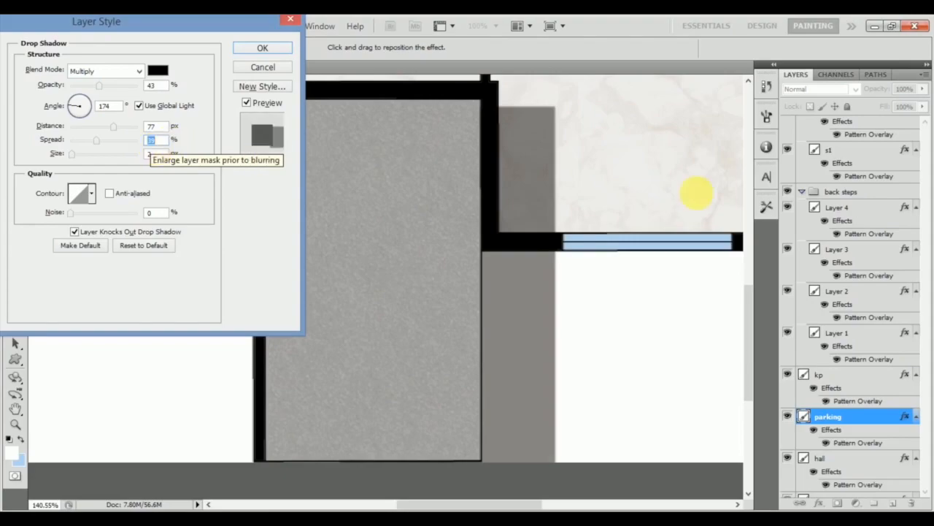
scroll(168, 151, "up", 8)
scroll(172, 151, "up", 5)
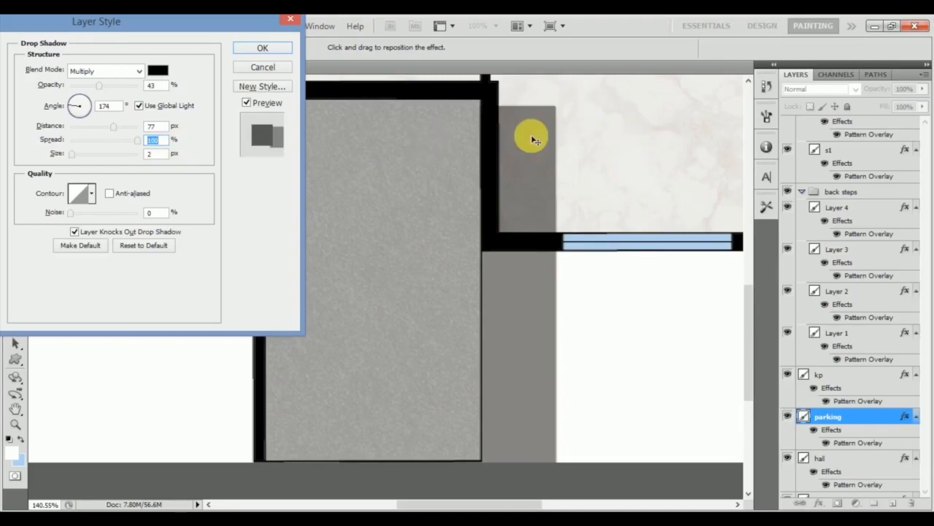
left_click_drag(114, 139, 70, 151)
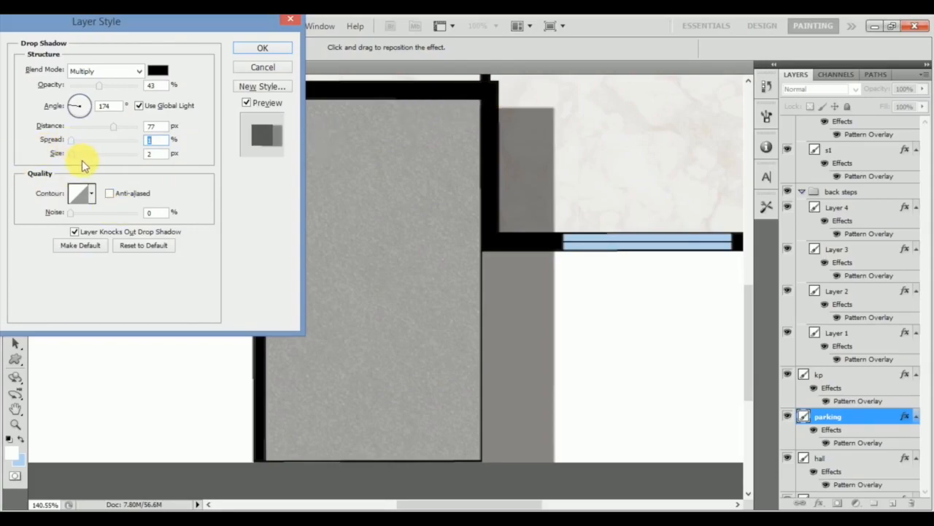
Set the drop shadow's size to 9 px and its distance to 19 px.
key("Tab")
mouse_move(73, 154)
left_mouse_down()
mouse_move(94, 151)
mouse_move(82, 153)
left_mouse_up()
left_click_drag(197, 31, 379, 127)
left_click_drag(296, 222, 266, 220)
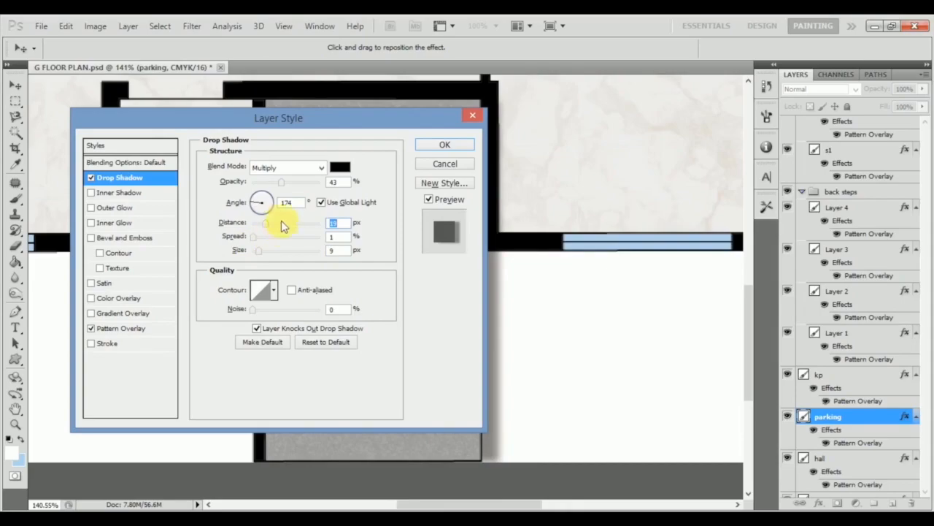
Enable Inner Shadow on the parking layer, set its distance to 19 px and rotate the global light angle.
left_click_drag(329, 123, 774, 154)
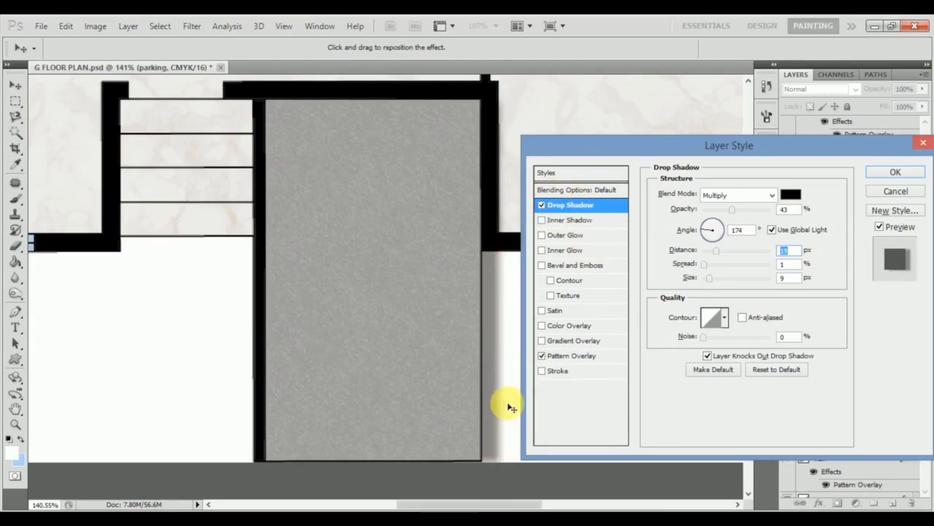
left_click(541, 221)
left_click(588, 220)
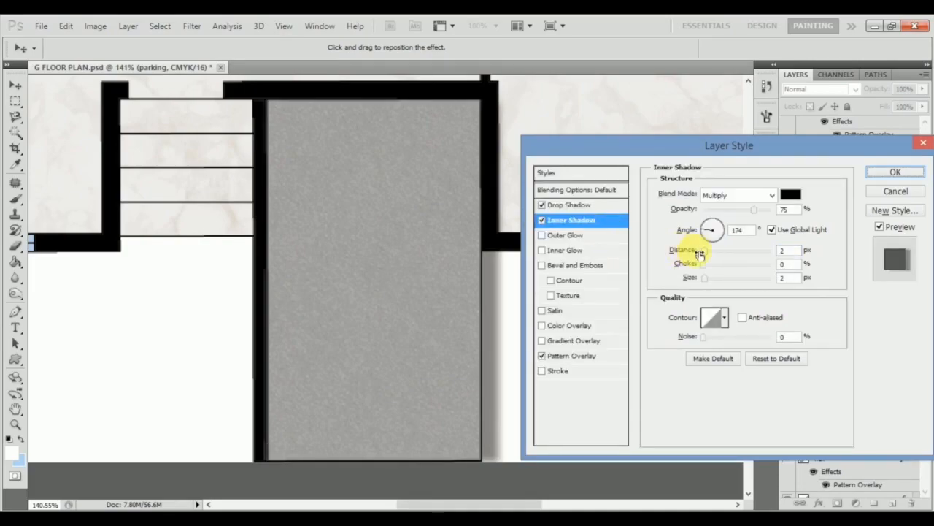
mouse_move(708, 256)
left_mouse_down()
mouse_move(726, 256)
mouse_move(716, 255)
left_mouse_up()
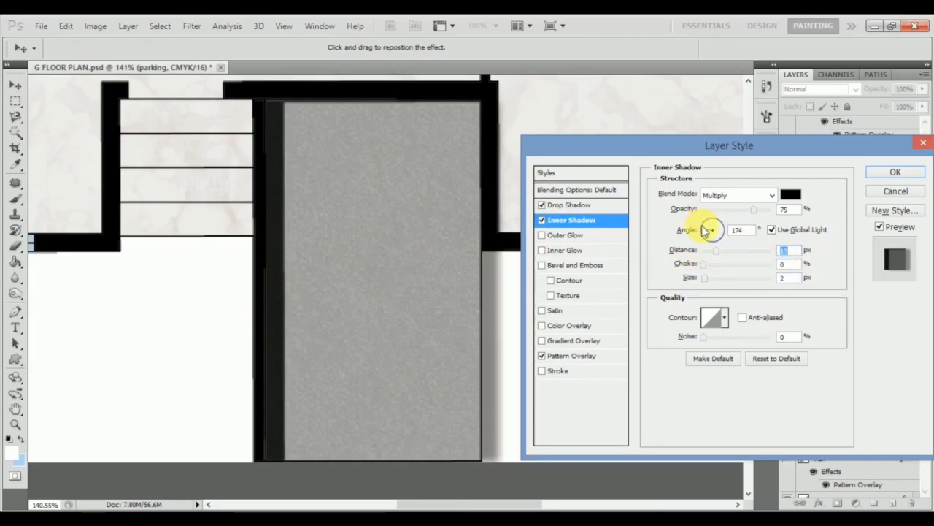
left_click_drag(708, 230, 708, 222)
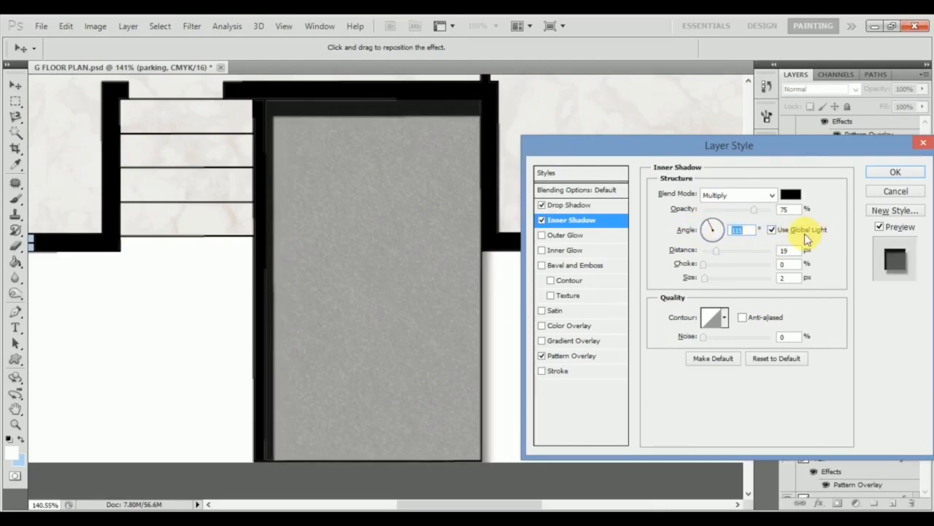
left_click_drag(713, 230, 705, 229)
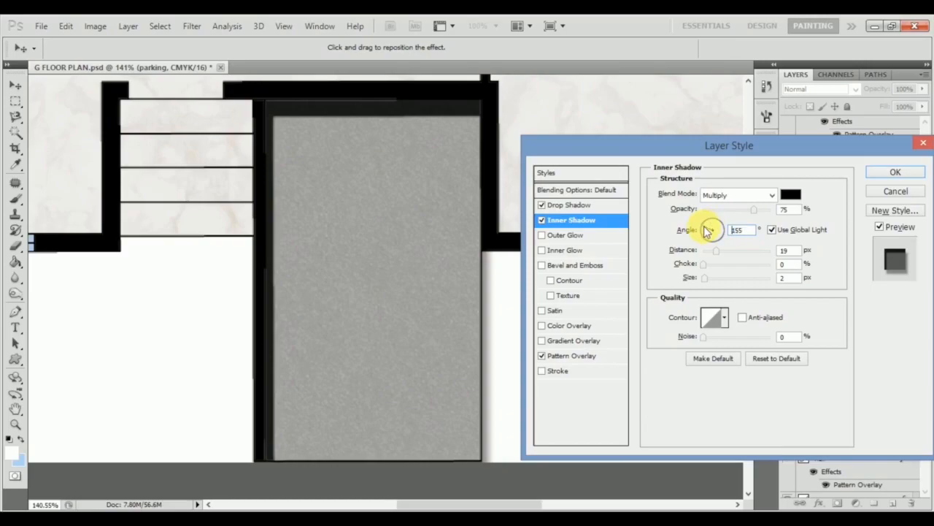
Turn off Use Global Light for the inner shadow, set its angle to 124° and distance to 18 px, and close the settings.
left_click(772, 231)
mouse_move(712, 230)
left_mouse_down()
mouse_move(722, 248)
mouse_move(711, 224)
mouse_move(699, 238)
left_mouse_up()
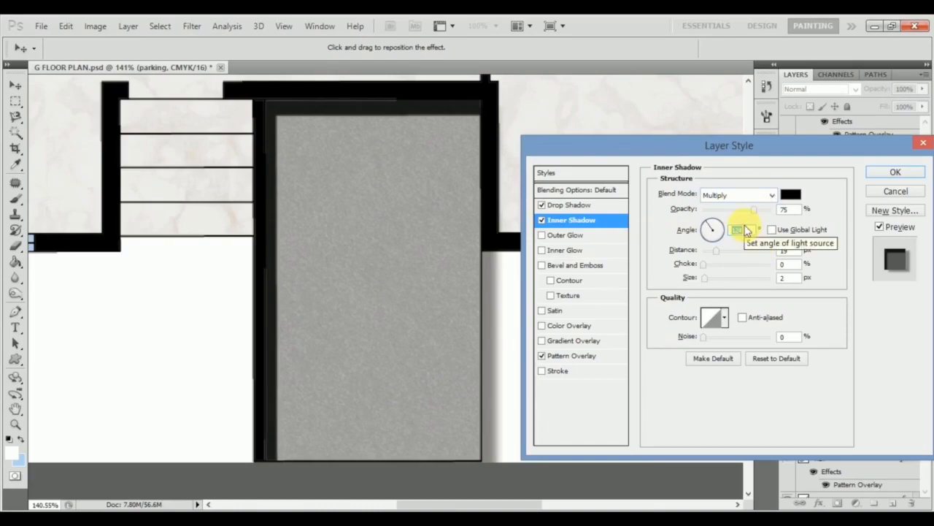
mouse_move(705, 270)
left_mouse_down()
mouse_move(744, 267)
mouse_move(688, 267)
mouse_move(743, 251)
mouse_move(772, 263)
mouse_move(716, 261)
left_mouse_up()
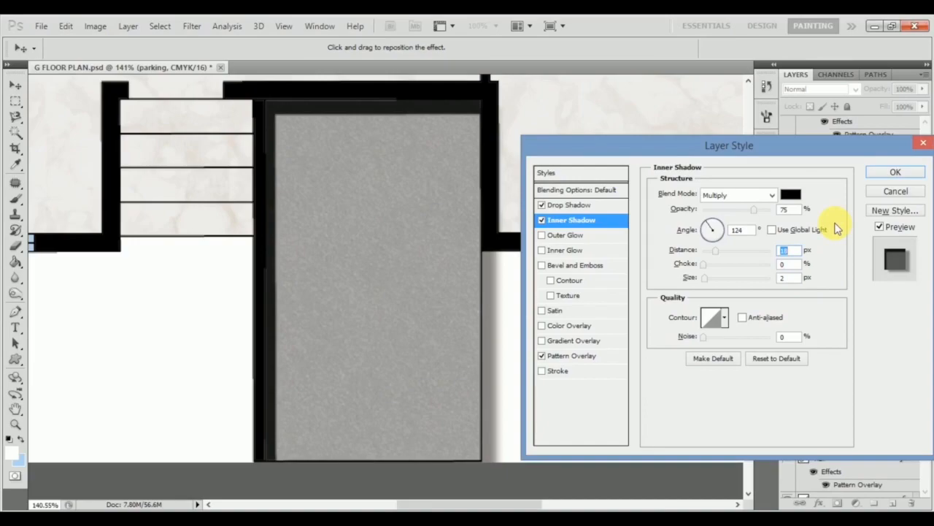
left_click(895, 172)
Select the bedroom floor layer and enable the Inner Shadow effect in its layer style.
scroll(452, 259, "down", 5)
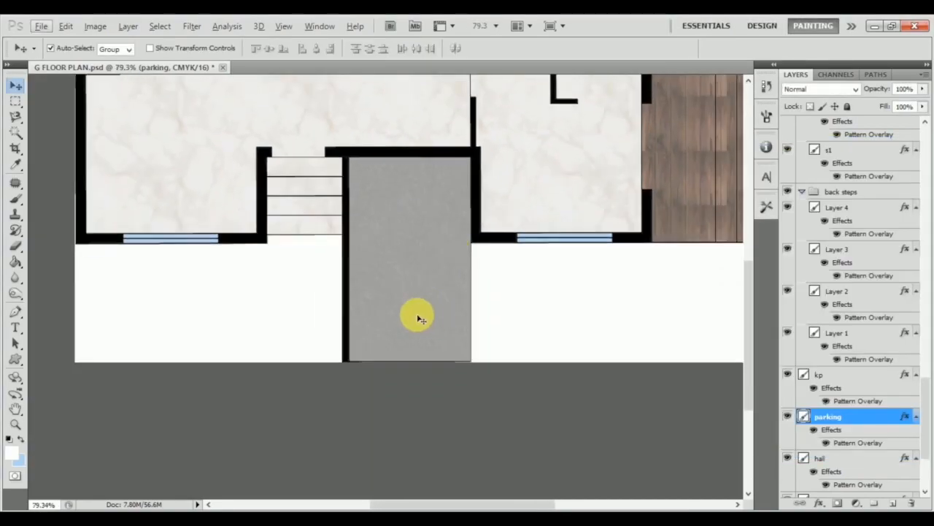
scroll(358, 340, "up", 1)
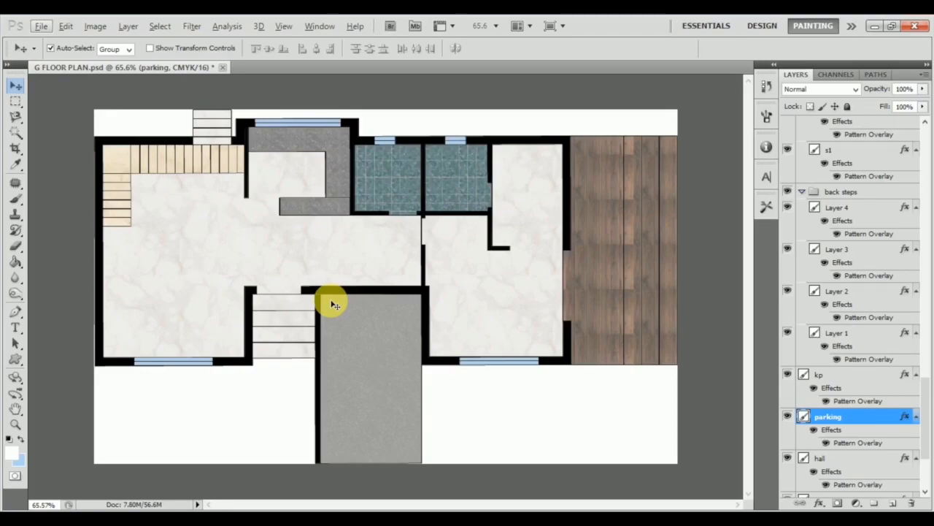
left_click(544, 205)
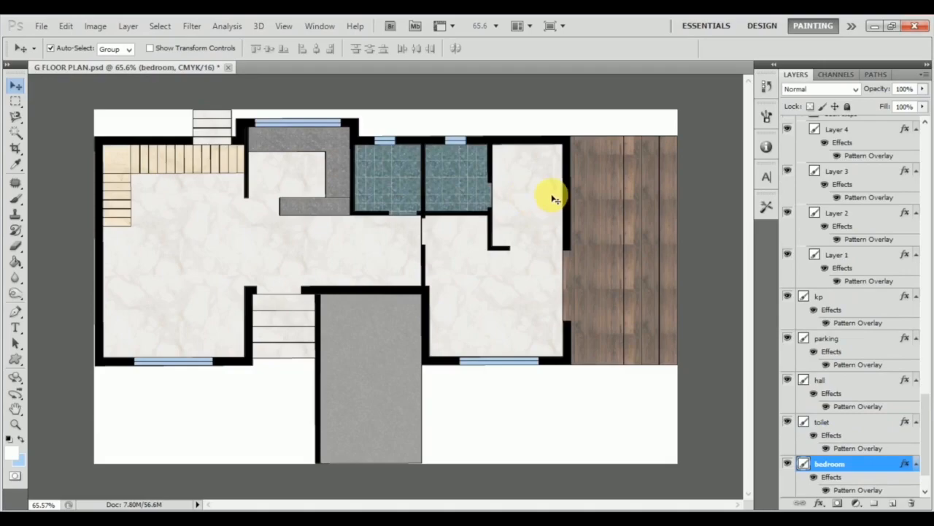
double_click(869, 461)
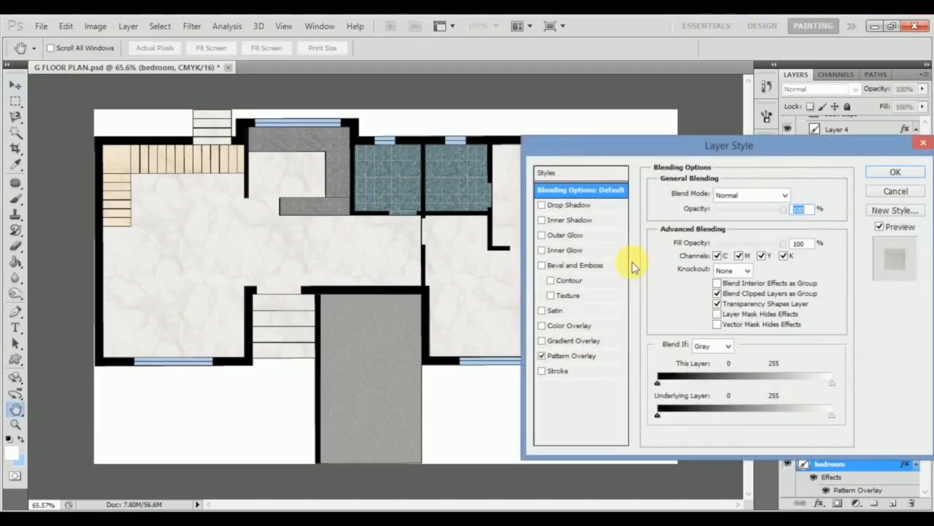
left_click(605, 219)
left_click_drag(591, 151, 113, 145)
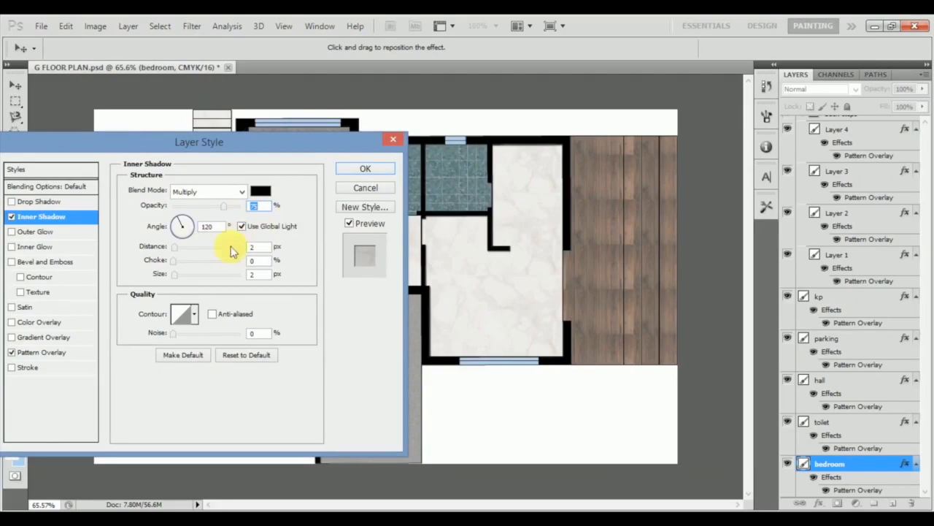
Set the bedroom's inner shadow to a -110° global light angle, 12 px distance and 21 px size, and apply the style.
left_click(188, 225)
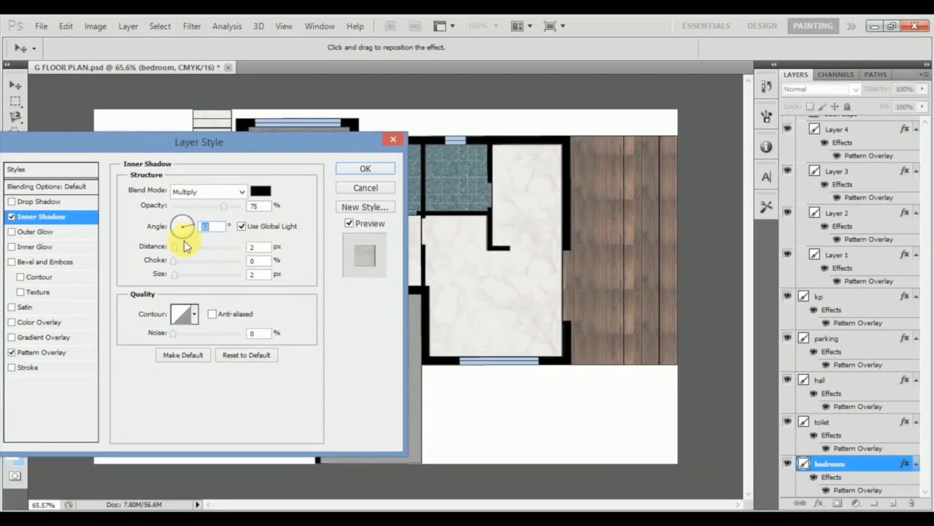
left_click(180, 249)
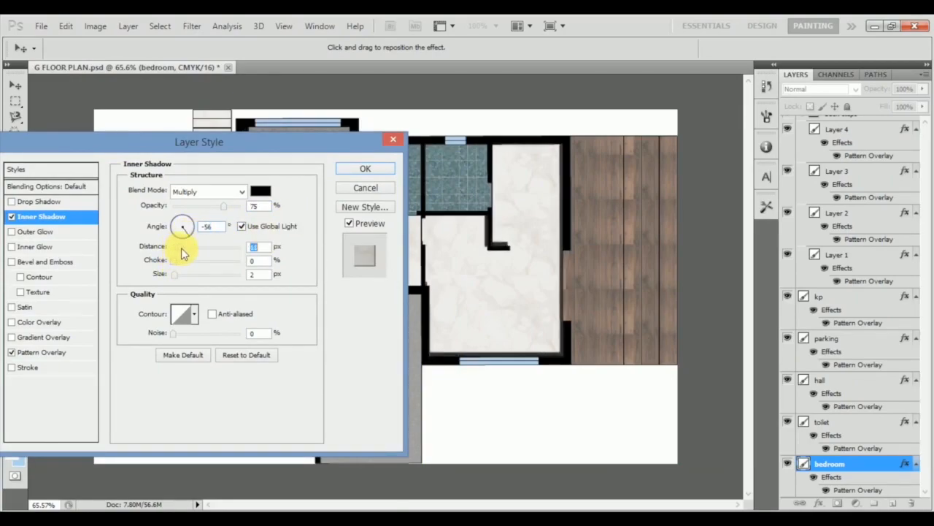
left_click_drag(173, 277, 183, 277)
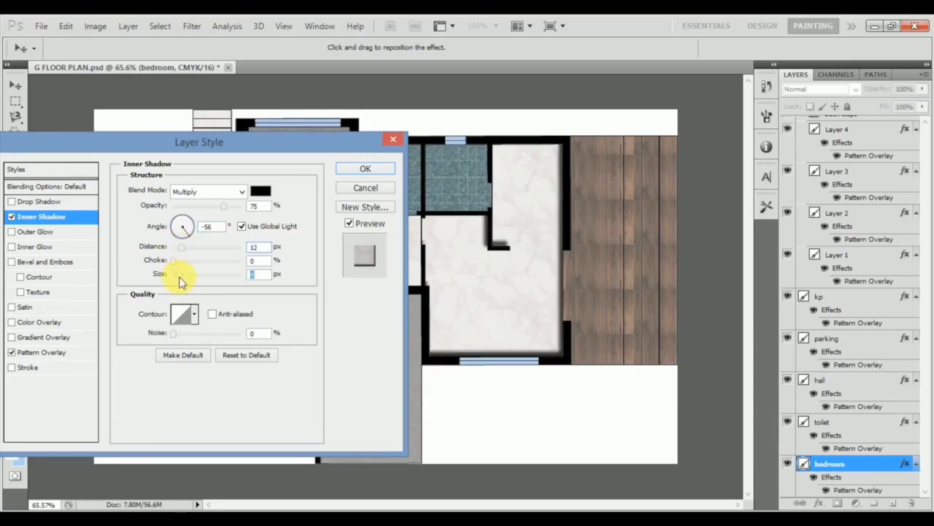
left_click_drag(192, 223, 169, 219)
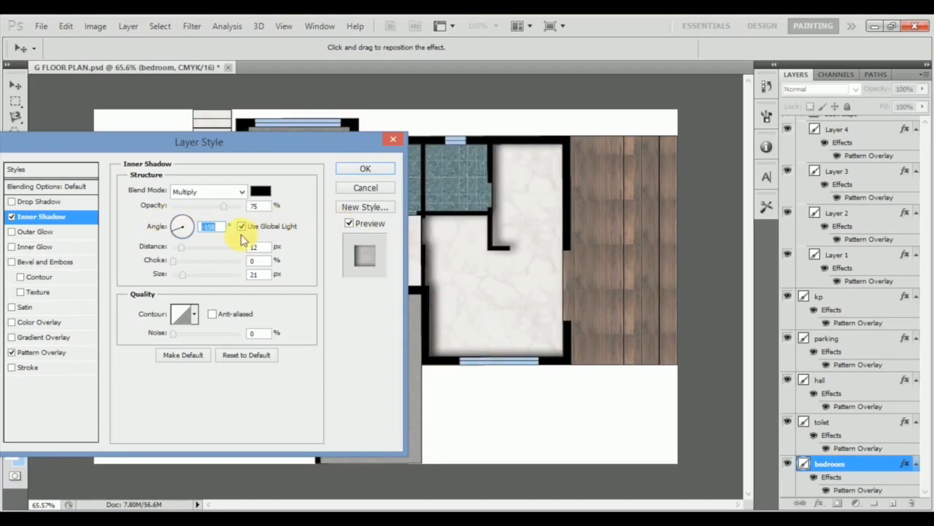
left_click(177, 237)
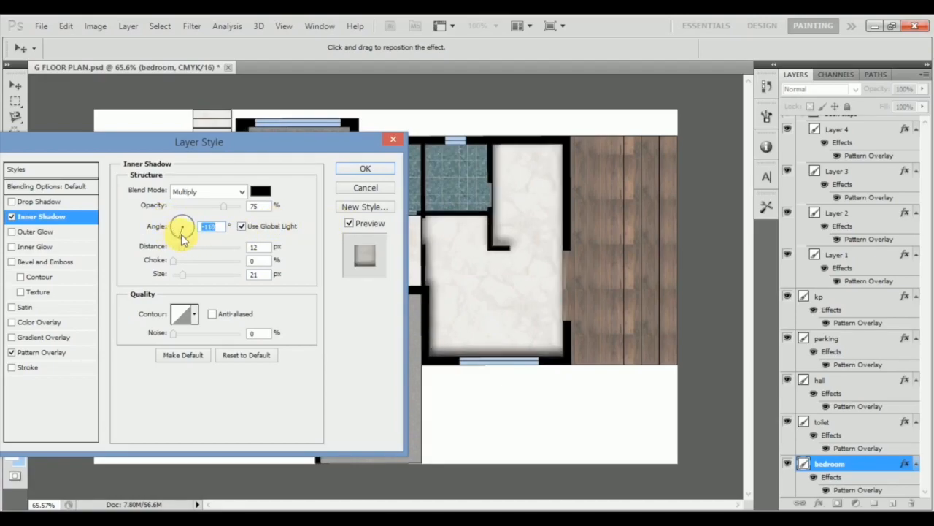
left_click(365, 170)
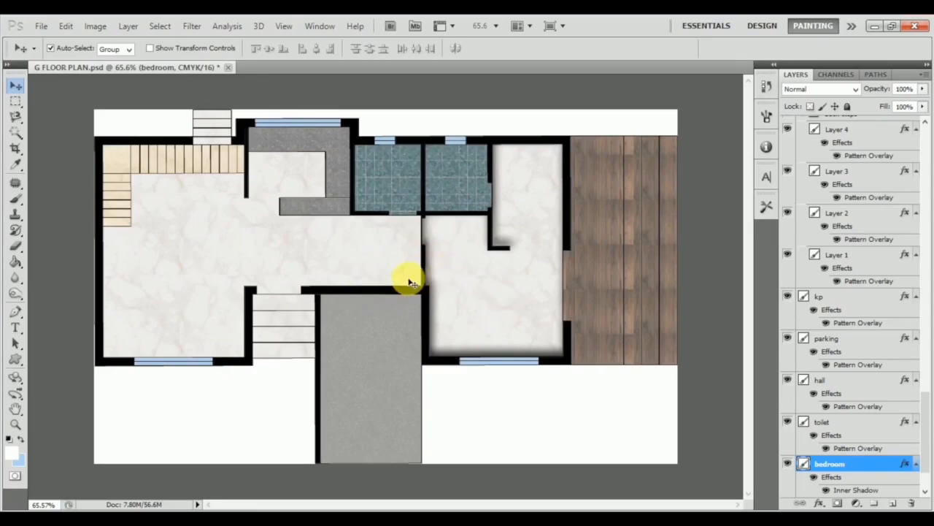
Copy the bedroom layer's style and paste it onto the hall layer.
right_click(864, 464)
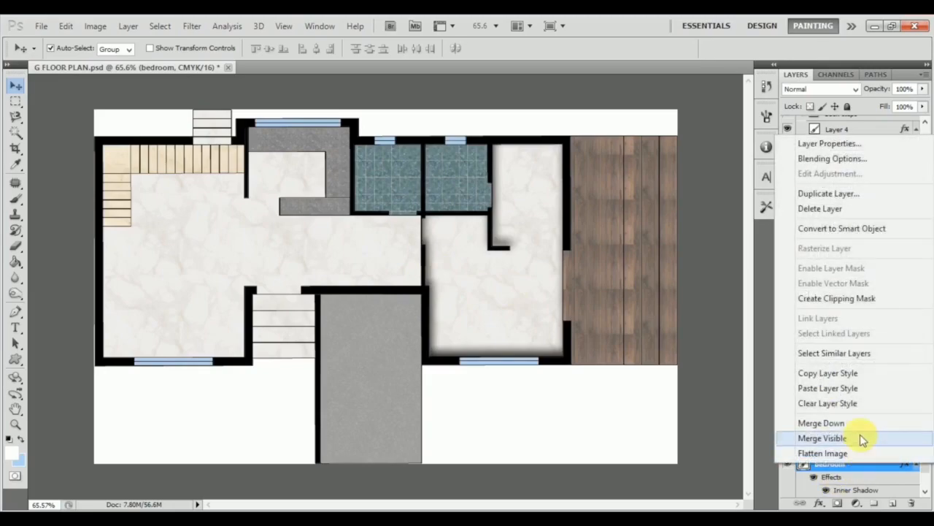
left_click(847, 373)
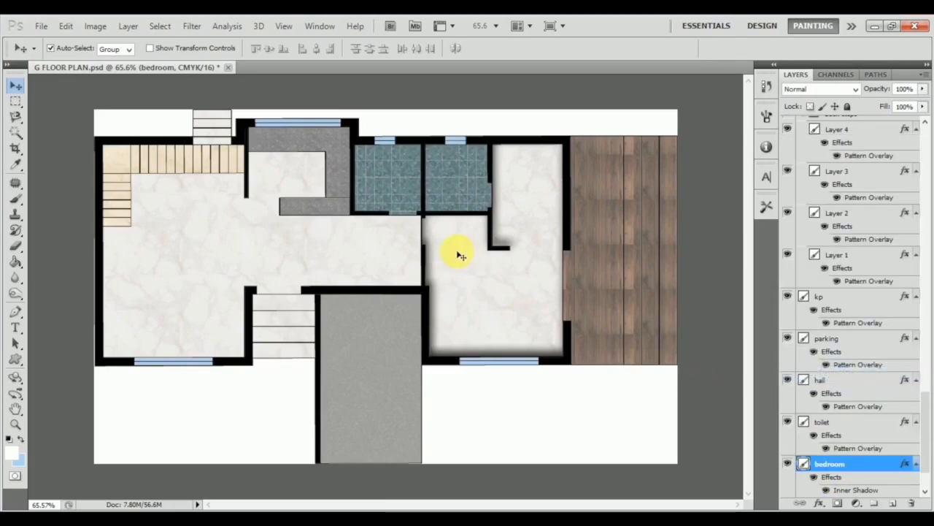
left_click(401, 276)
right_click(870, 380)
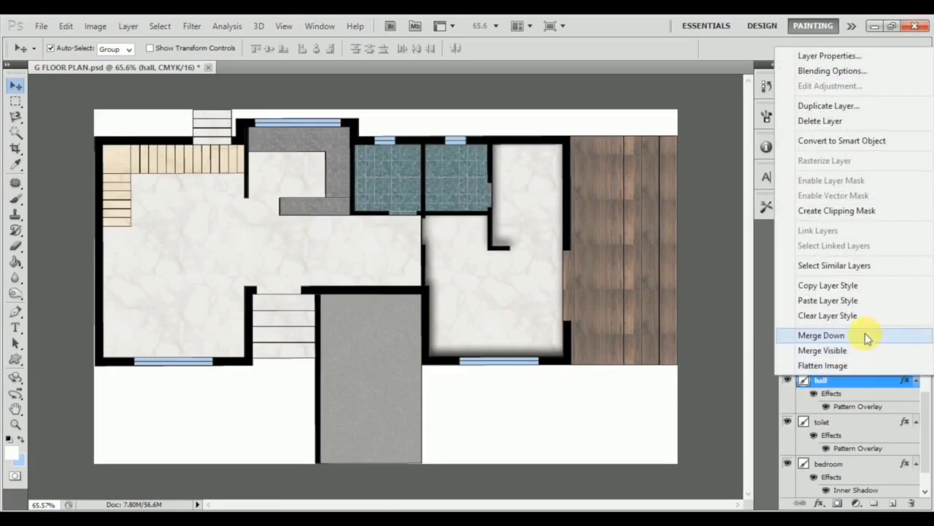
left_click(868, 299)
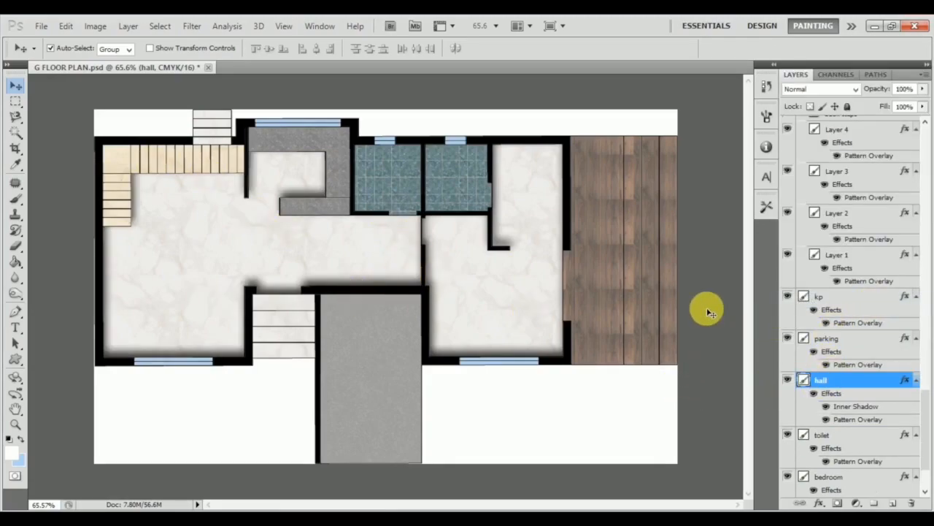
Try pasting the copied layer style onto the toilet layer, and undo the paste.
left_click(405, 191)
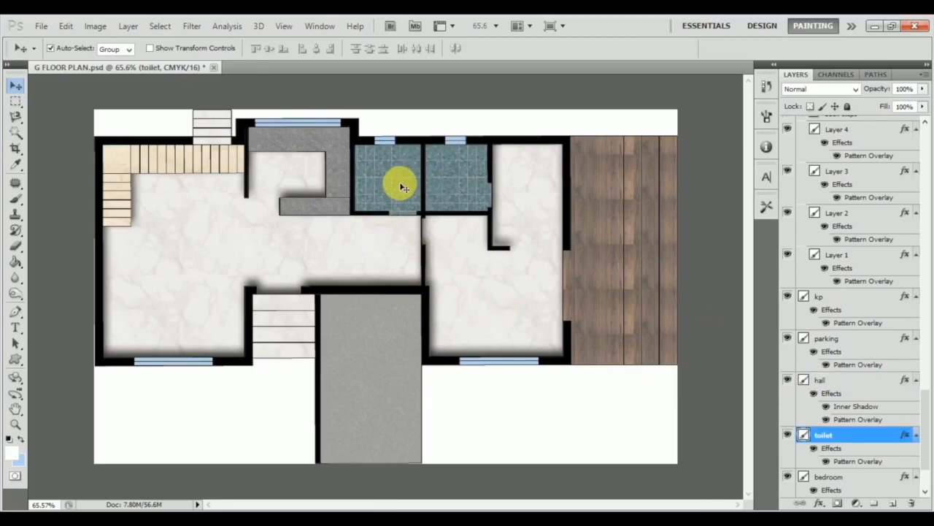
right_click(861, 434)
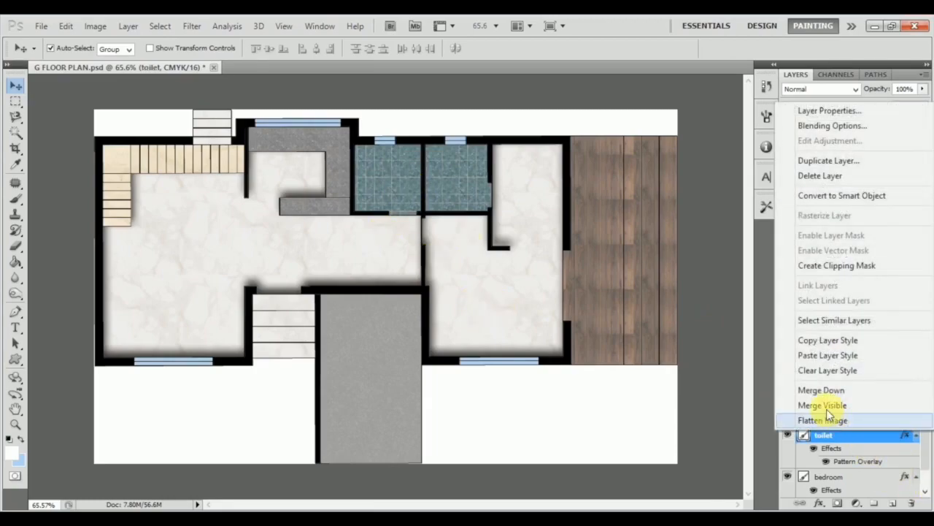
left_click(863, 355)
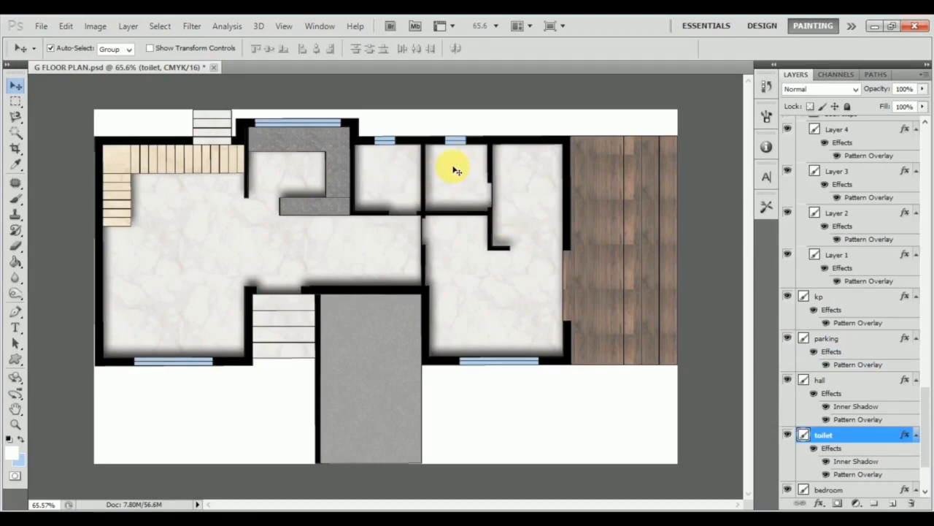
key("ctrl+z")
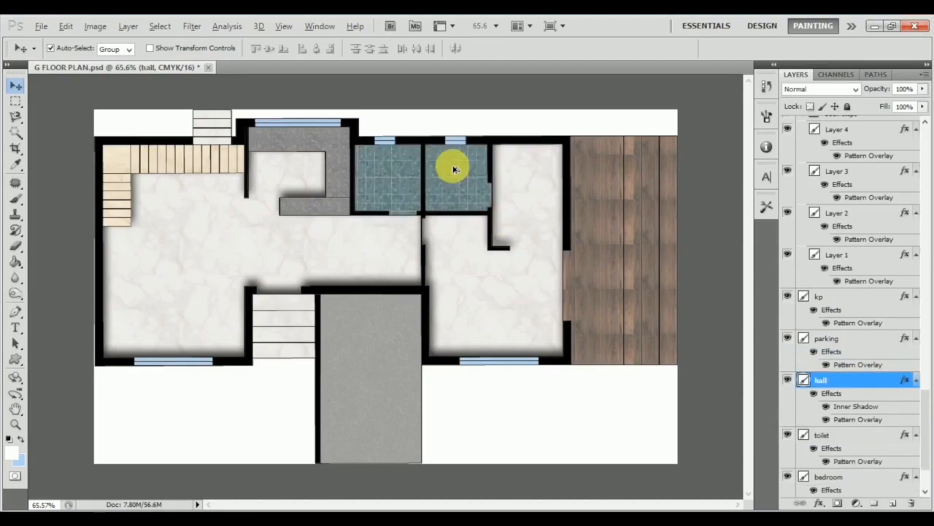
Check the hall layer's Inner Shadow angle, distance and size settings, and close the layer style.
left_click(848, 379)
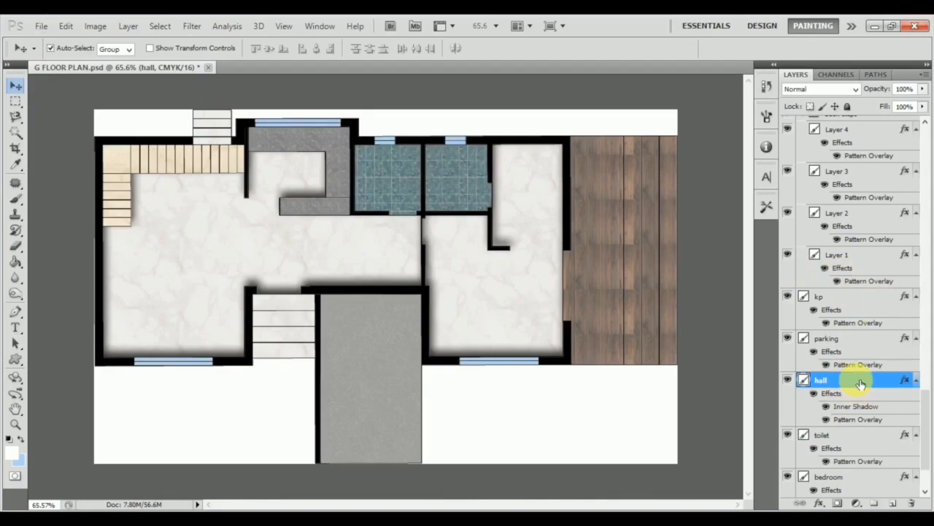
double_click(862, 381)
left_click(346, 156)
left_click_drag(380, 76, 670, 186)
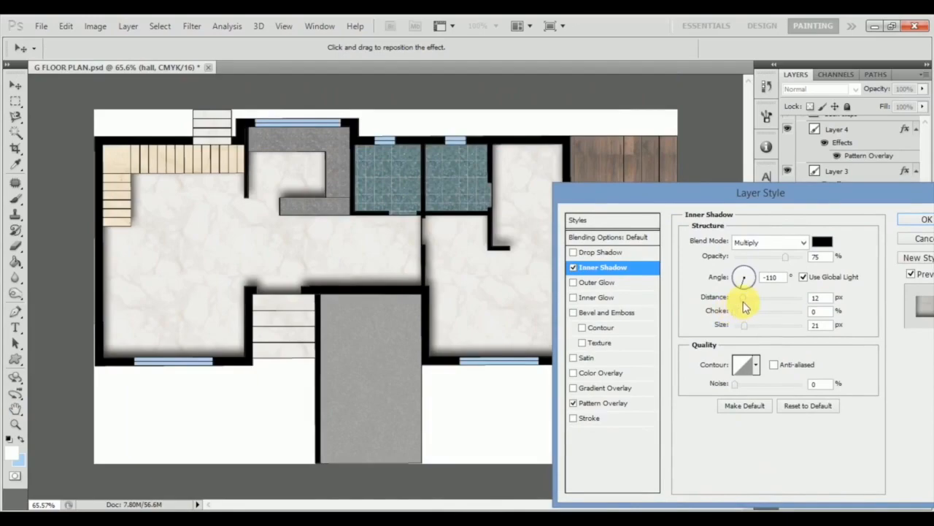
left_click_drag(798, 196, 693, 205)
left_click(817, 225)
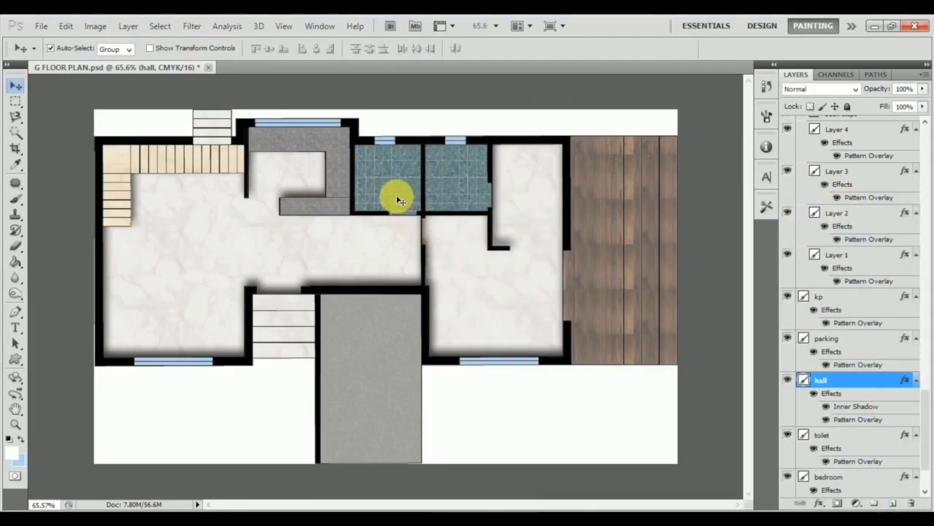
Enable Inner Shadow on the toilet layer, set its distance to 14 px and rotate the global light angle to -123°.
left_click(896, 435)
double_click(845, 439)
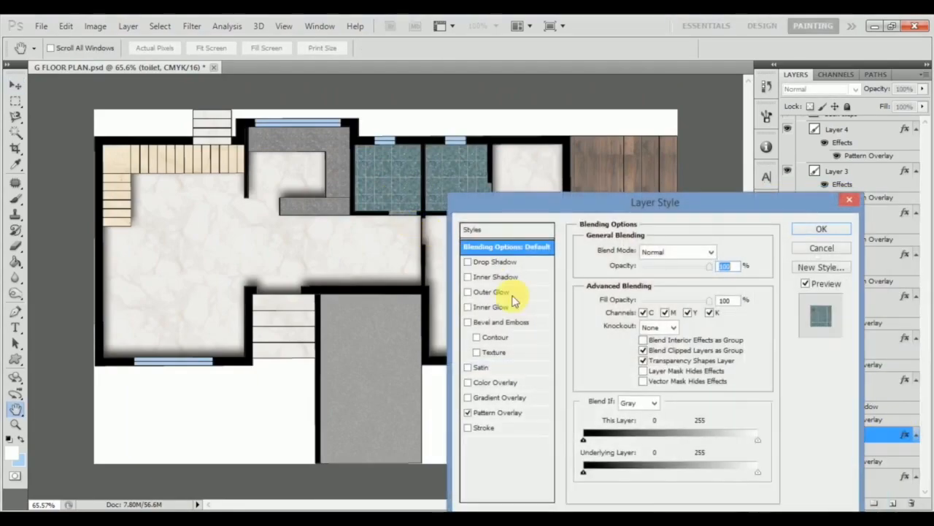
left_click(505, 277)
left_click_drag(631, 308, 639, 307)
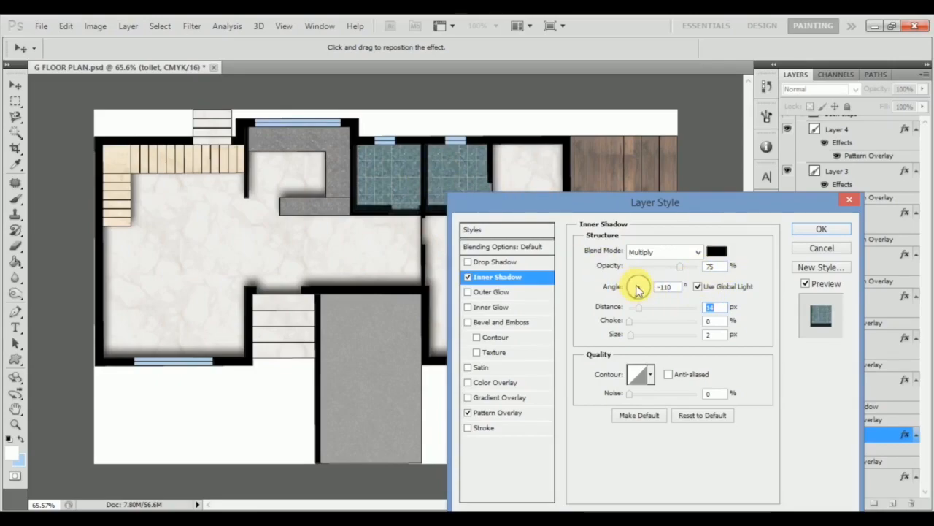
mouse_move(632, 292)
left_mouse_down()
mouse_move(647, 279)
mouse_move(670, 292)
mouse_move(649, 286)
mouse_move(646, 300)
mouse_move(635, 286)
left_mouse_up()
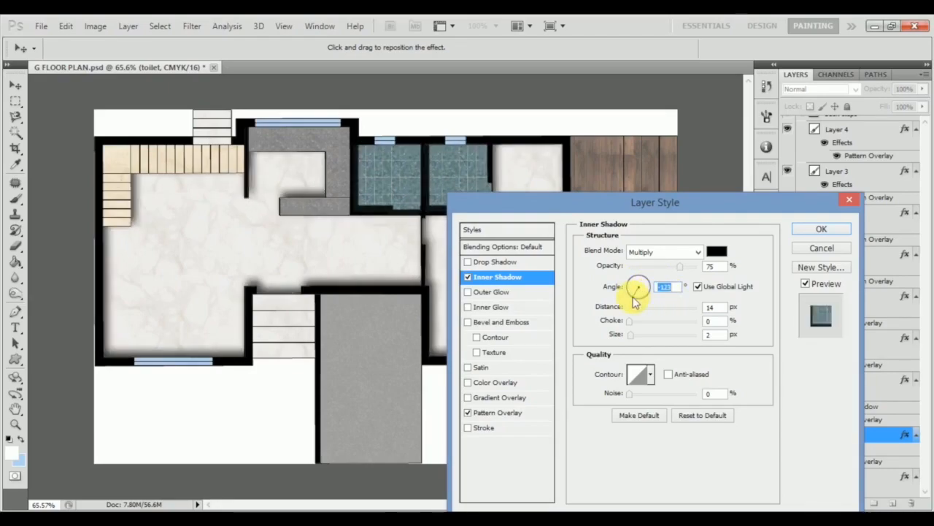
Turn off Use Global Light for the toilet's inner shadow, set its angle to 117° and size to 29 px, adjust the distance and apply.
left_click(697, 288)
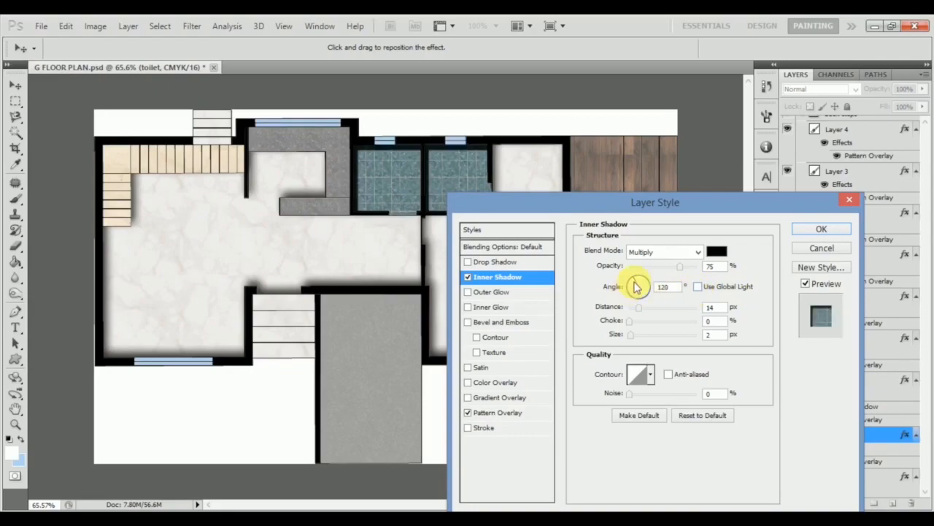
left_click_drag(645, 290, 633, 288)
type("117")
key("Tab")
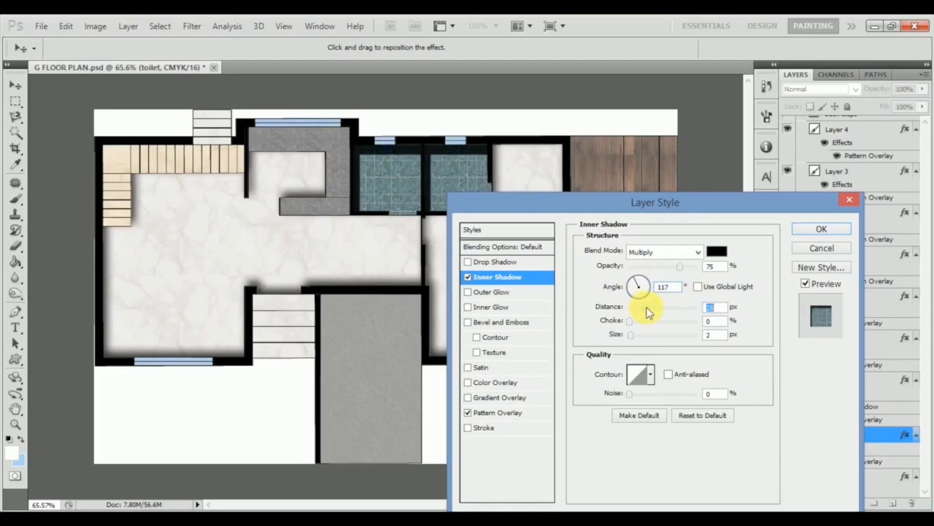
type("25")
key("Tab")
key("Tab")
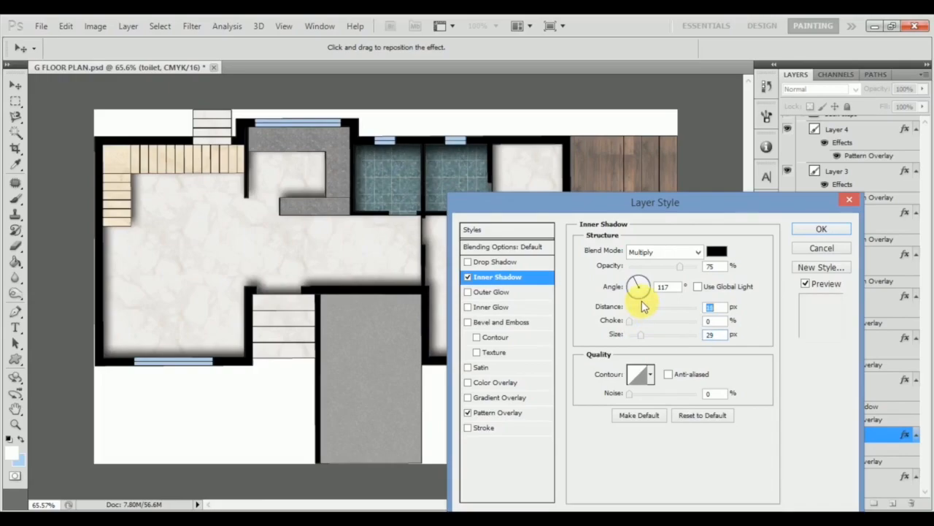
left_click(823, 229)
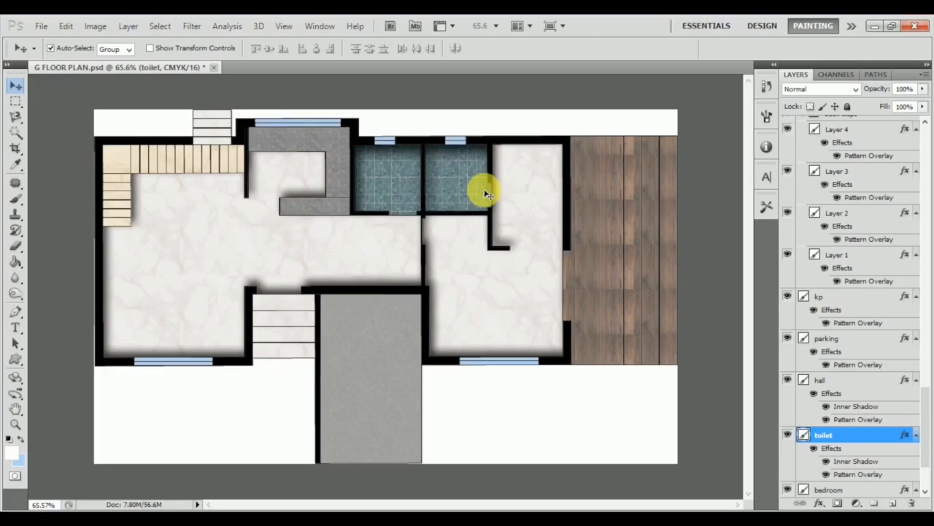
Select the s4 layer in the side steps group and toggle its visibility to identify which part of the wooden steps it covers.
left_click(591, 295)
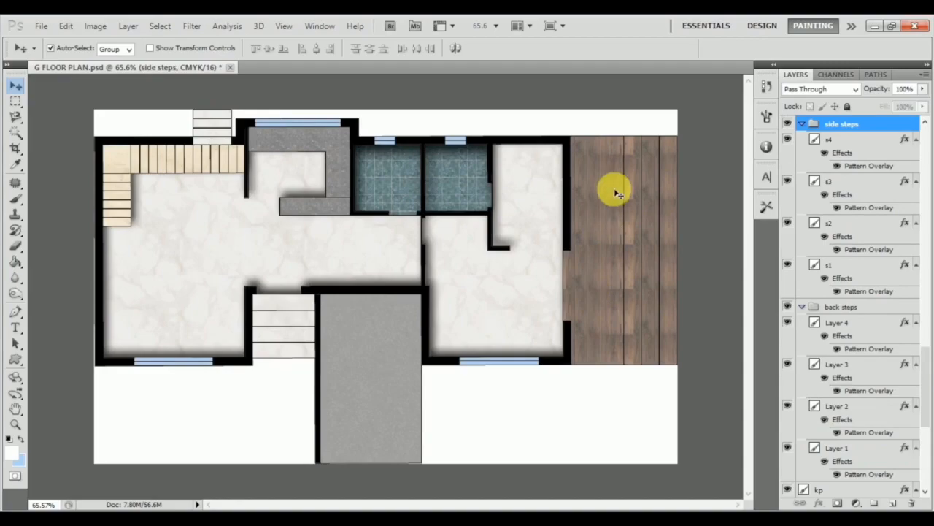
left_click(853, 141)
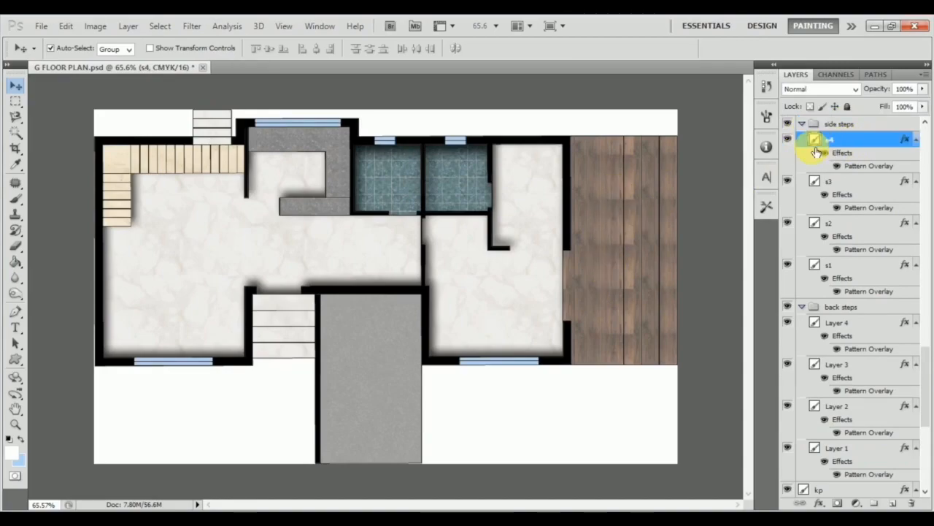
left_click(788, 139)
left_click(788, 140)
left_click(788, 139)
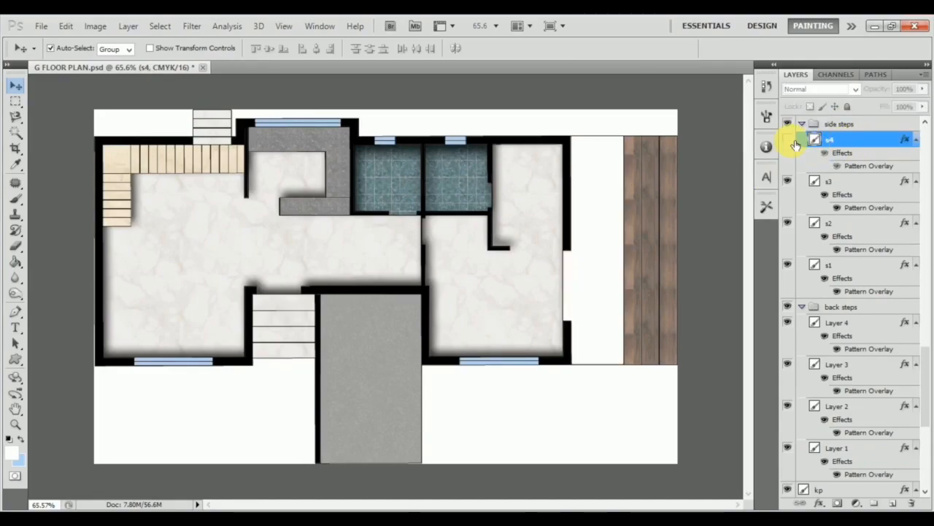
left_click(788, 139)
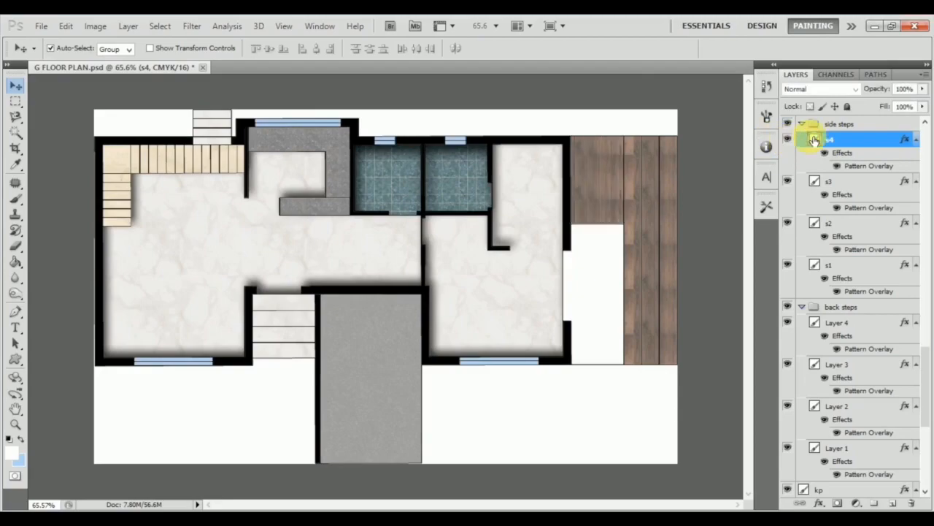
Enable Drop Shadow on the s4 layer of the side steps and set its distance to 10 px.
double_click(882, 146)
left_click_drag(614, 196, 317, 189)
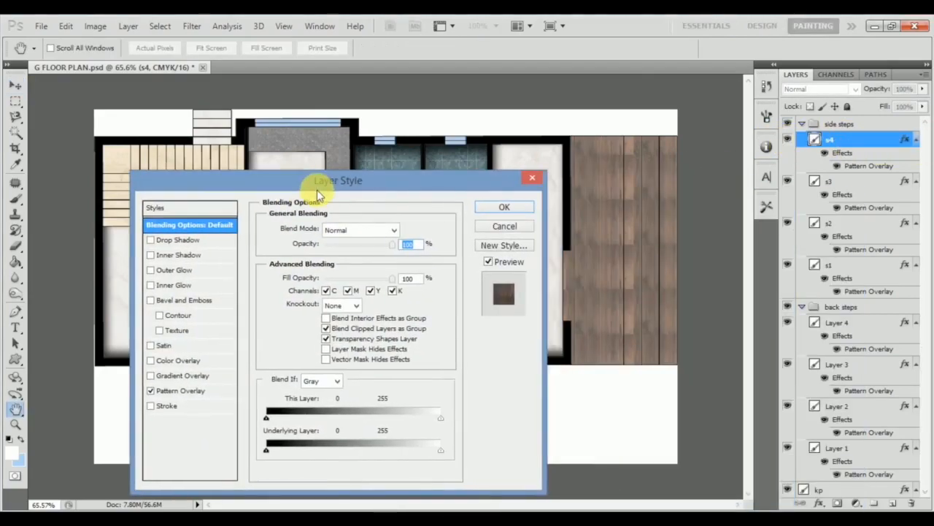
left_click(204, 240)
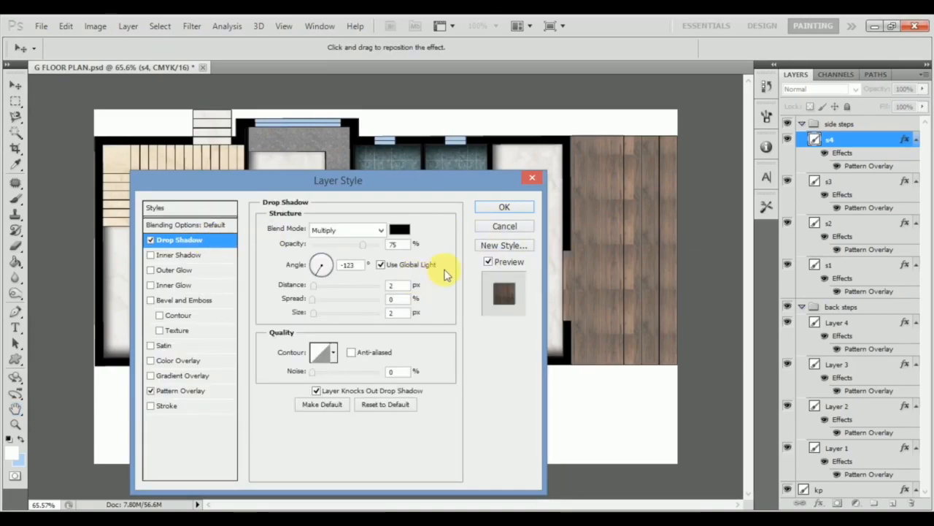
key("Up")
key("Up")
key("Up")
key("Up")
key("Up")
key("Up")
key("Up")
key("Up")
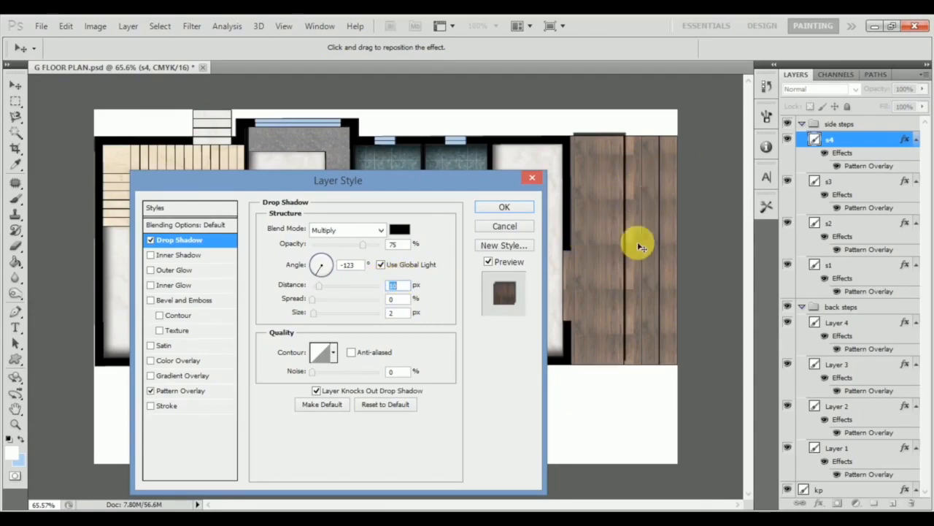
Turn off Use Global Light for the s4 drop shadow and set its distance to 18 px and its angle to 135°.
left_click(382, 266)
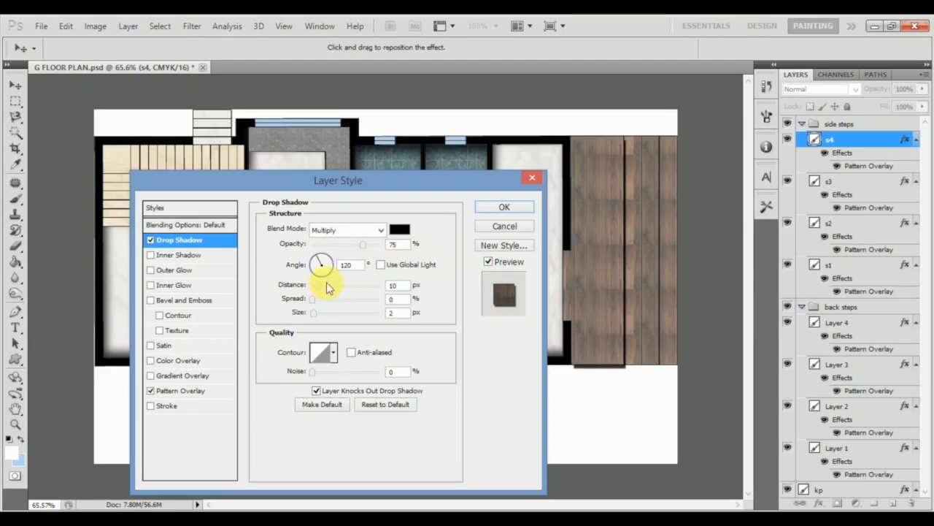
key("Up")
key("Up")
key("Up")
key("Up")
key("Up")
key("Up")
key("Up")
key("Up")
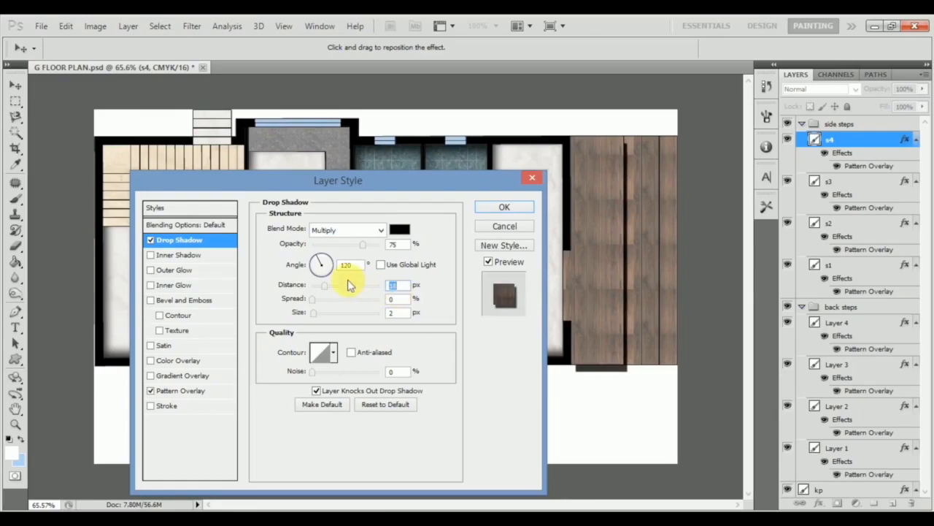
left_click(319, 266)
left_click(318, 263)
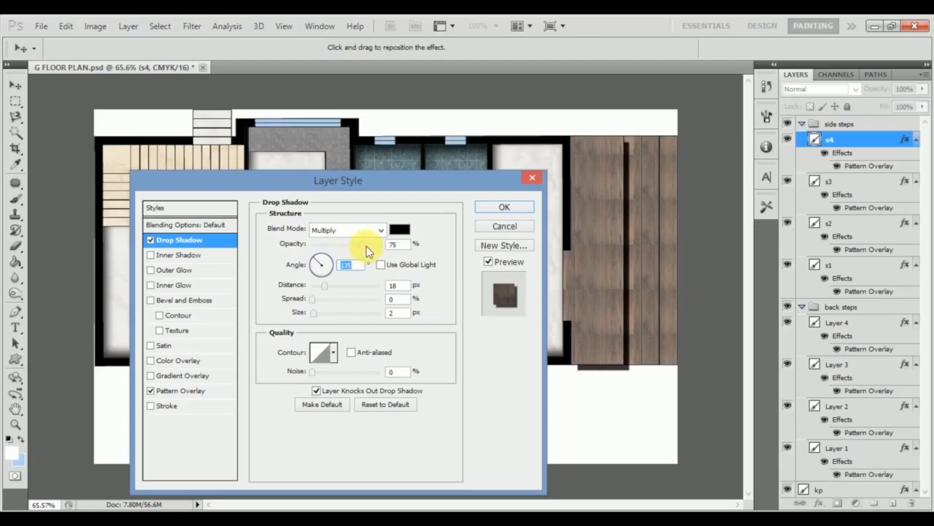
Lower the s4 drop shadow's opacity to 52%, increase its size to soften the edge and apply the style.
mouse_move(363, 250)
left_mouse_down()
mouse_move(330, 249)
mouse_move(353, 250)
mouse_move(345, 246)
left_mouse_up()
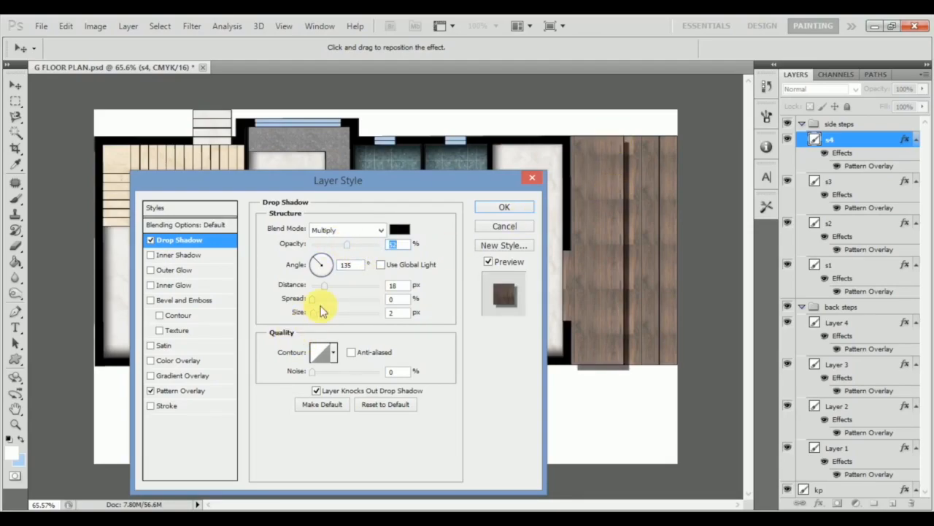
left_click_drag(313, 311, 319, 314)
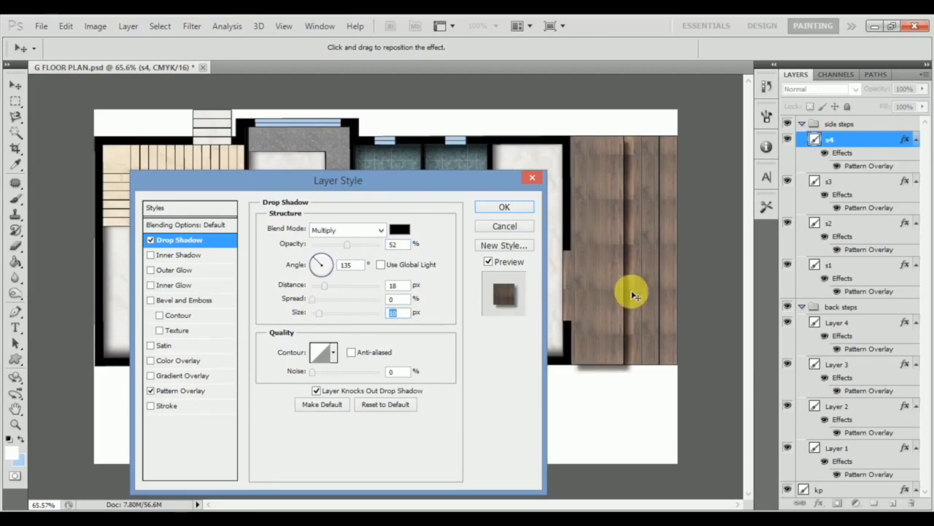
left_click(518, 210)
Copy the layer style of the s4 side step.
right_click(867, 140)
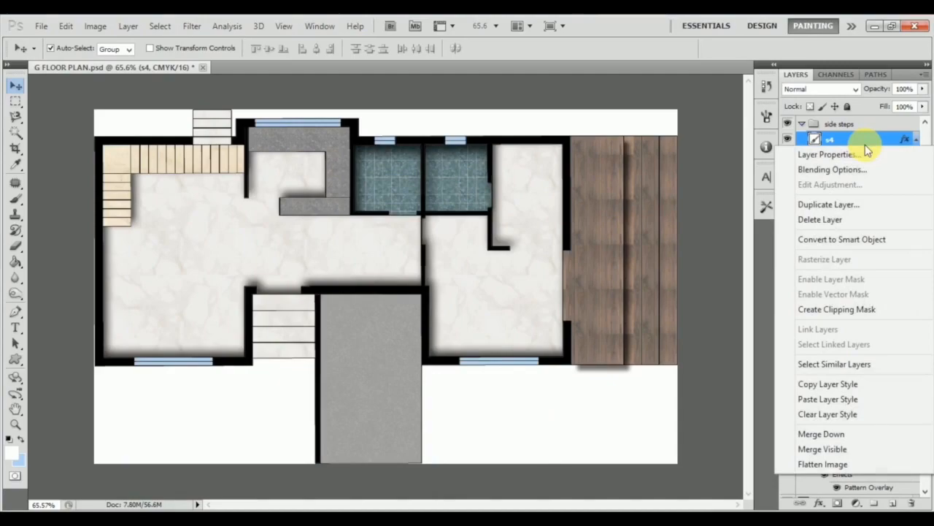
left_click(829, 382)
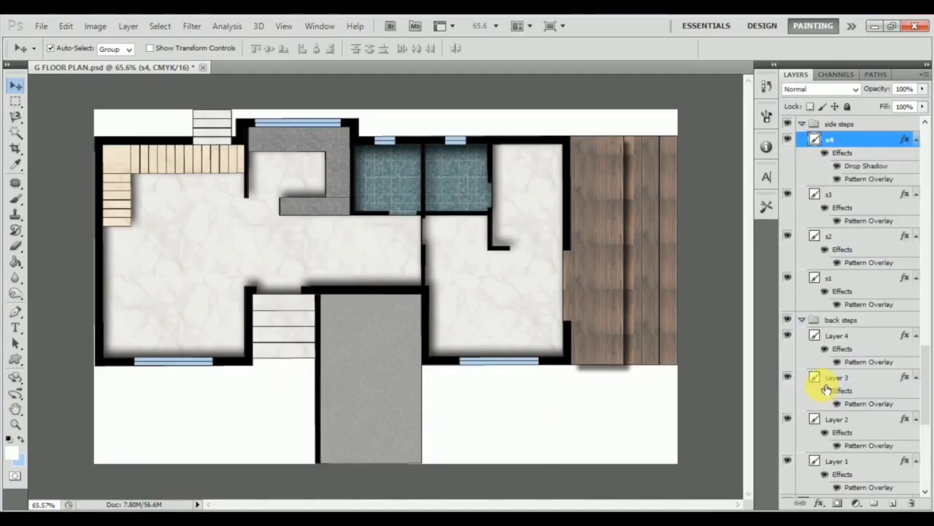
right_click(869, 140)
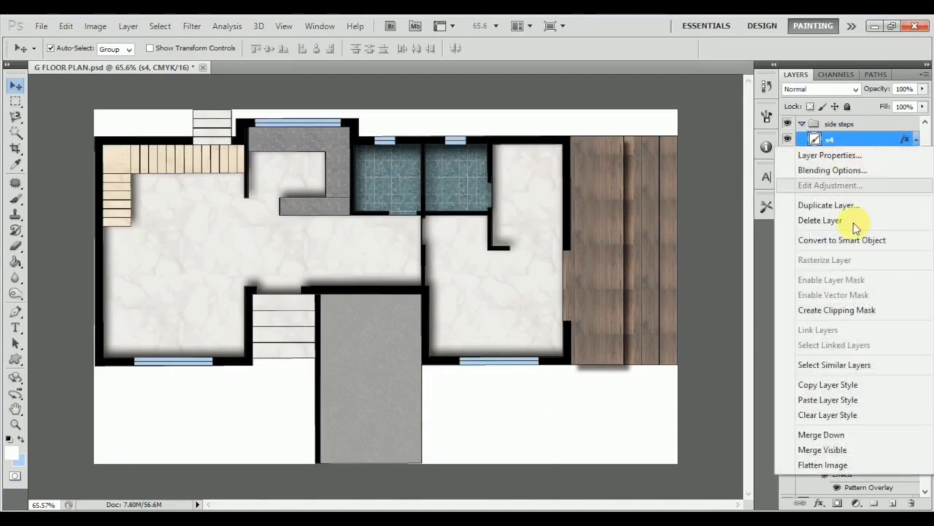
left_click(858, 386)
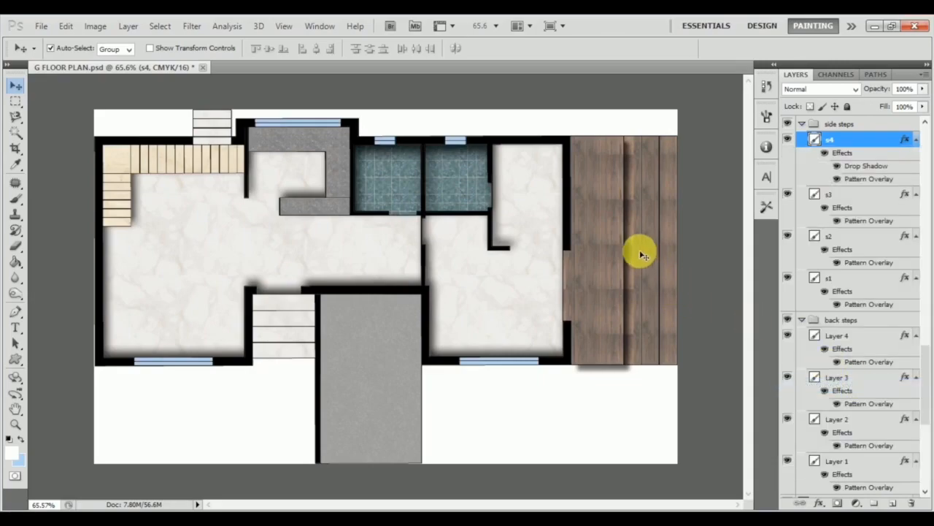
Paste the copied layer style onto the s3, s2 and s1 layers together.
left_click(889, 194)
left_click(861, 278)
right_click(869, 278)
left_click(873, 194)
left_click(876, 197, "shift")
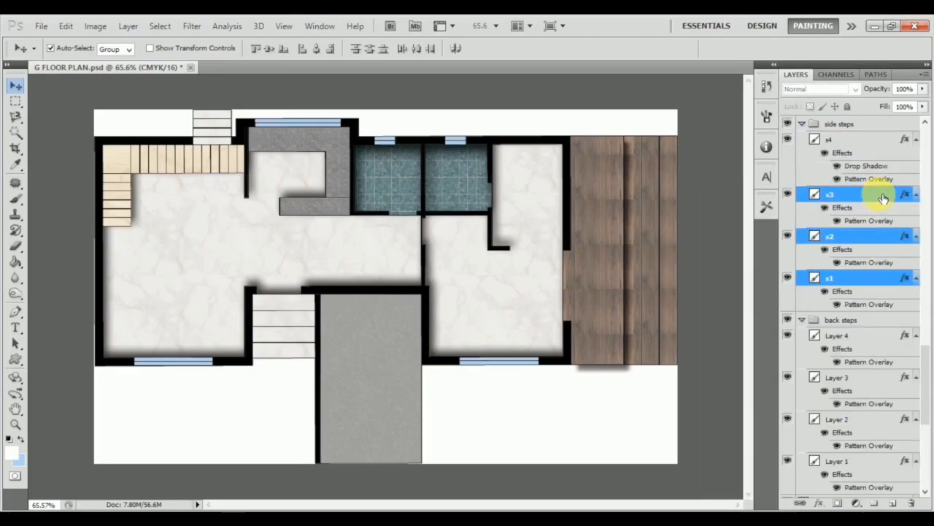
right_click(871, 235)
left_click(807, 436)
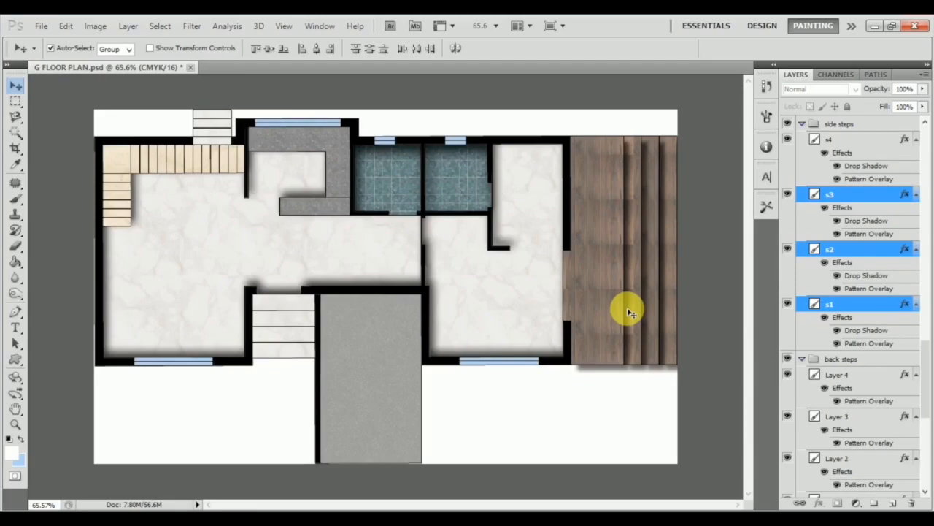
Enable Drop Shadow on Layer 8 of the front steps without Use Global Light, with distance 12 px and angle 99°.
left_click(297, 310)
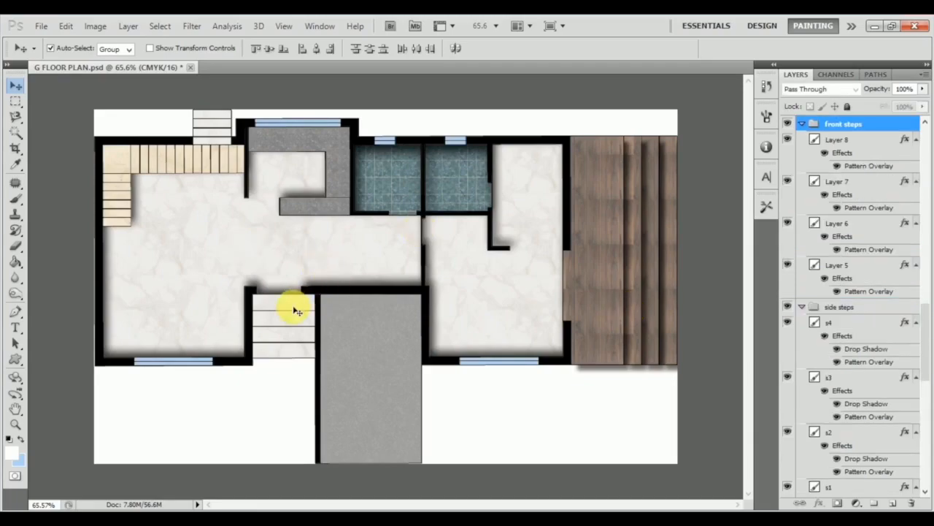
double_click(858, 143)
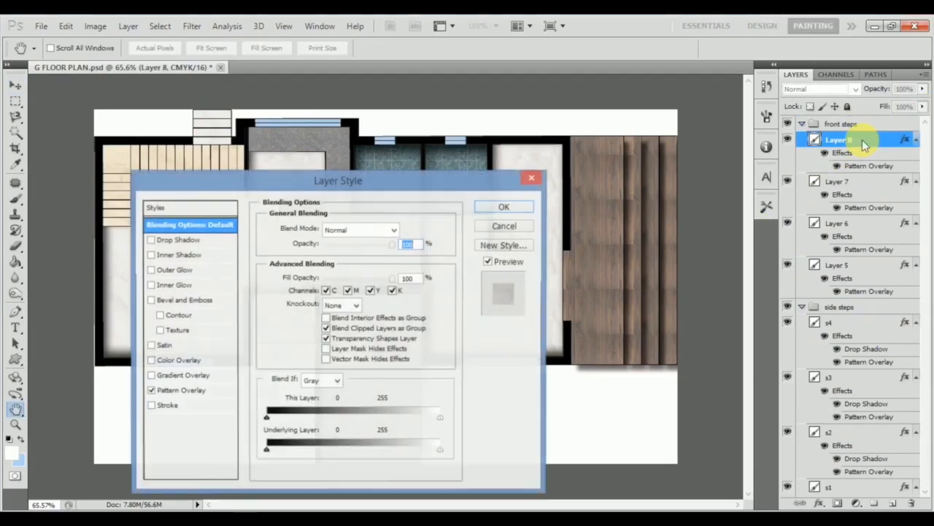
left_click_drag(314, 180, 686, 99)
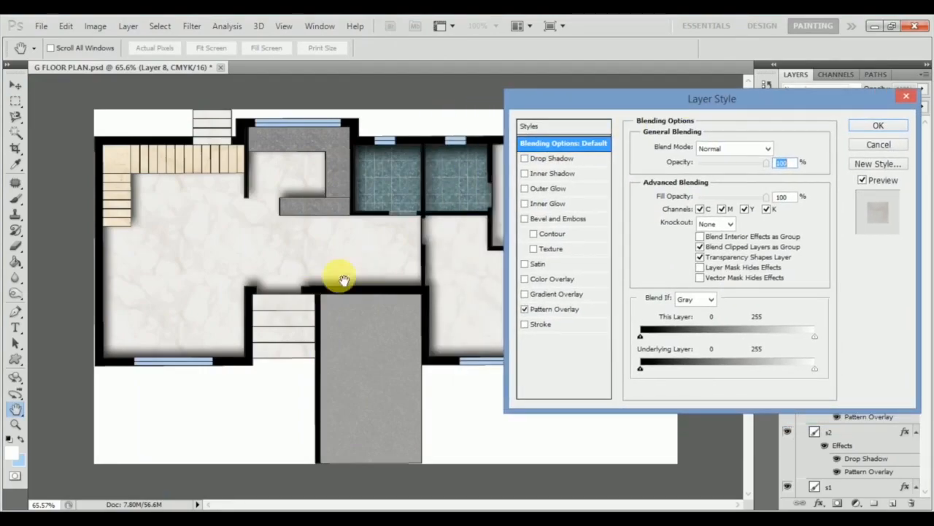
left_click(586, 160)
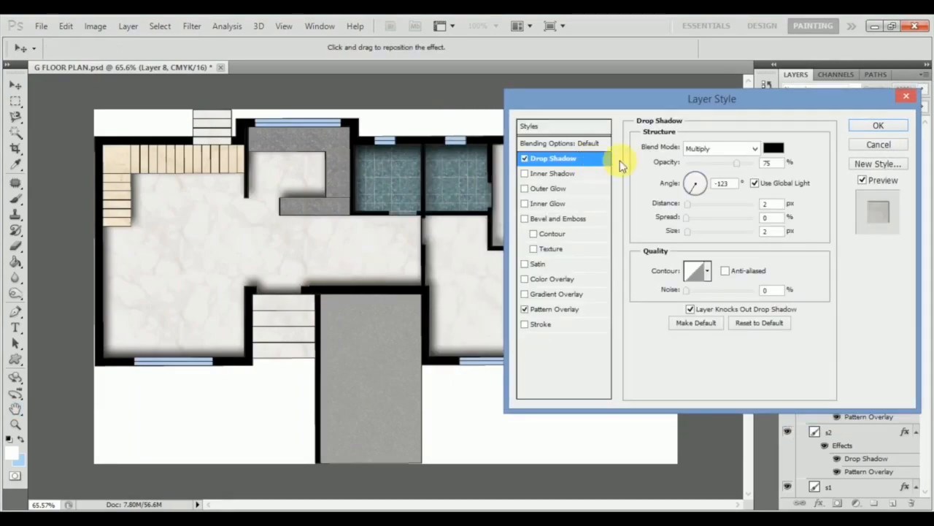
left_click(755, 183)
left_click_drag(687, 207, 692, 184)
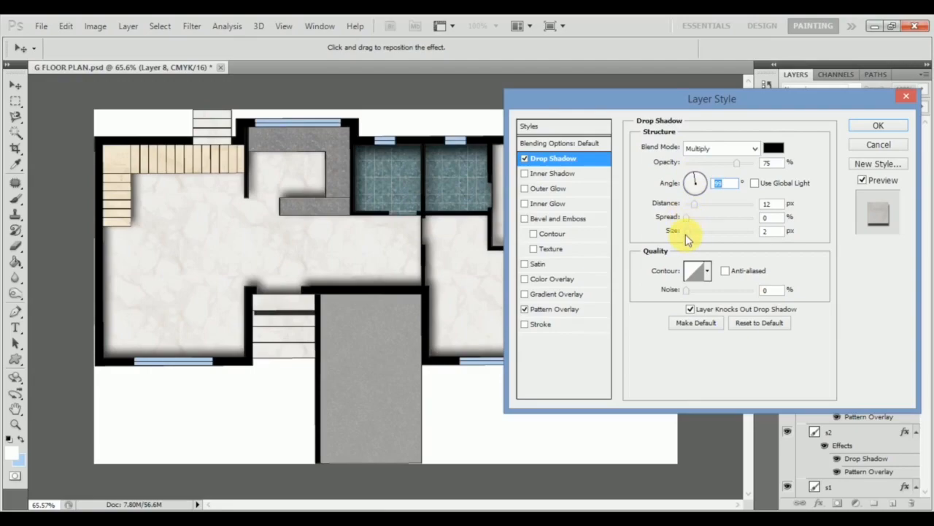
Set the Layer 8 drop shadow's size to 16 px, slightly reduce its distance and apply the style.
left_click_drag(689, 233, 696, 234)
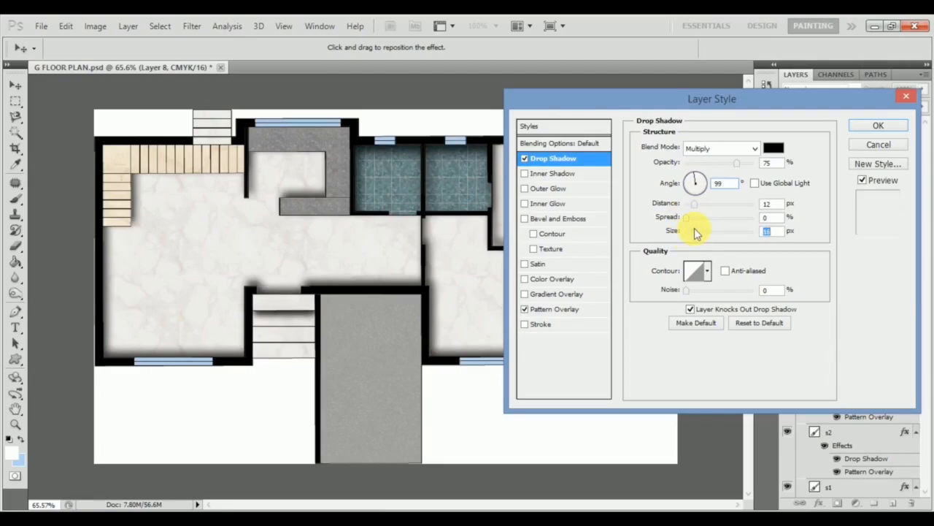
left_click_drag(767, 205, 757, 210)
type("8")
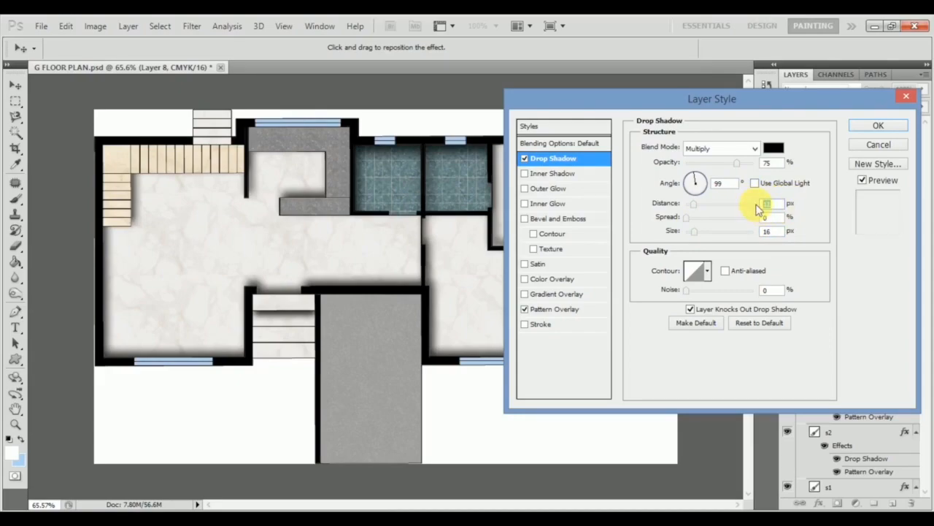
left_click(859, 133)
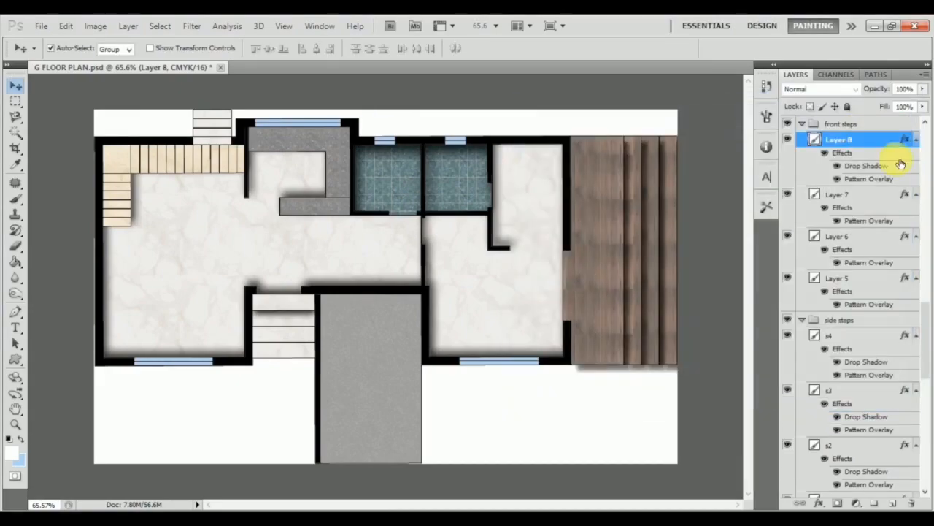
Copy Layer 8's layer style and paste it onto Layer 7, Layer 6 and Layer 5 of the front steps.
right_click(895, 144)
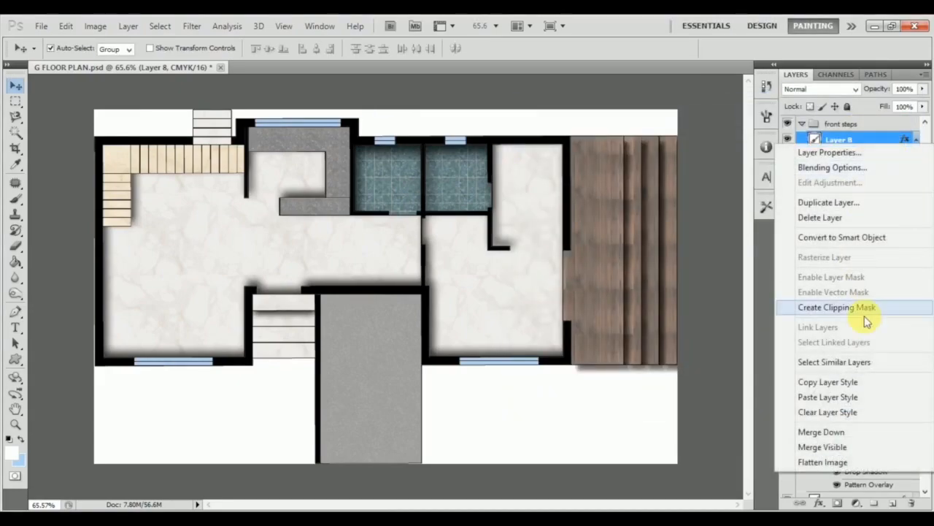
left_click(832, 381)
left_click(849, 199)
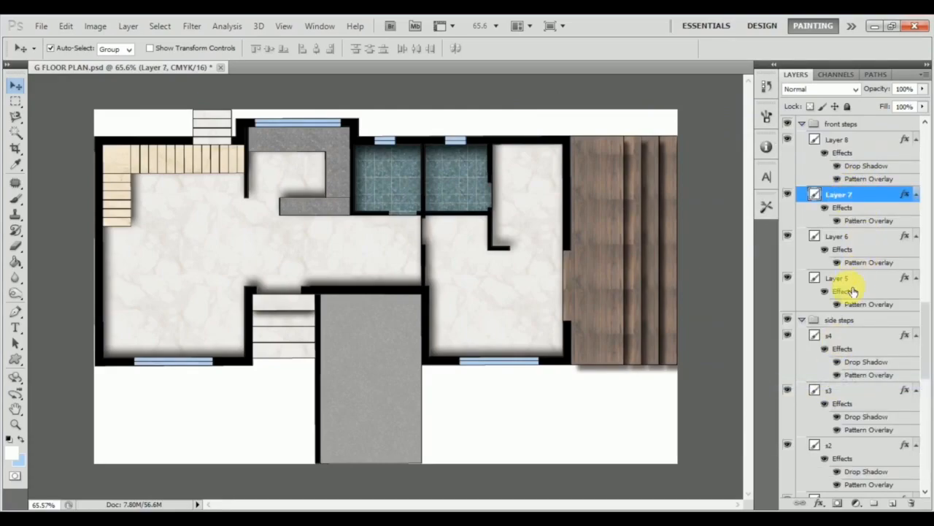
left_click(852, 278, "shift")
right_click(855, 279)
left_click(807, 440)
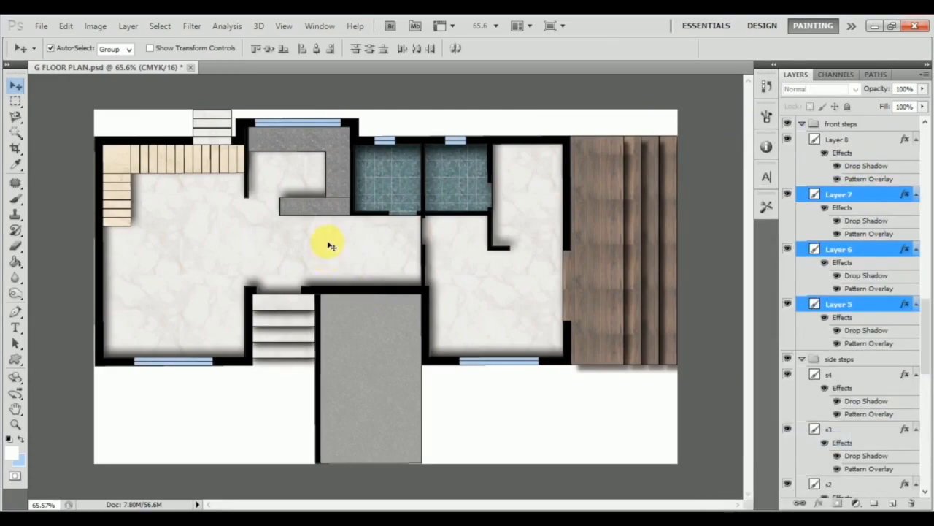
Enable Drop Shadow on Layer 4 of the back steps, set its distance to 6 px, increase its size and apply.
left_click(224, 149)
scroll(859, 411, "down", 5)
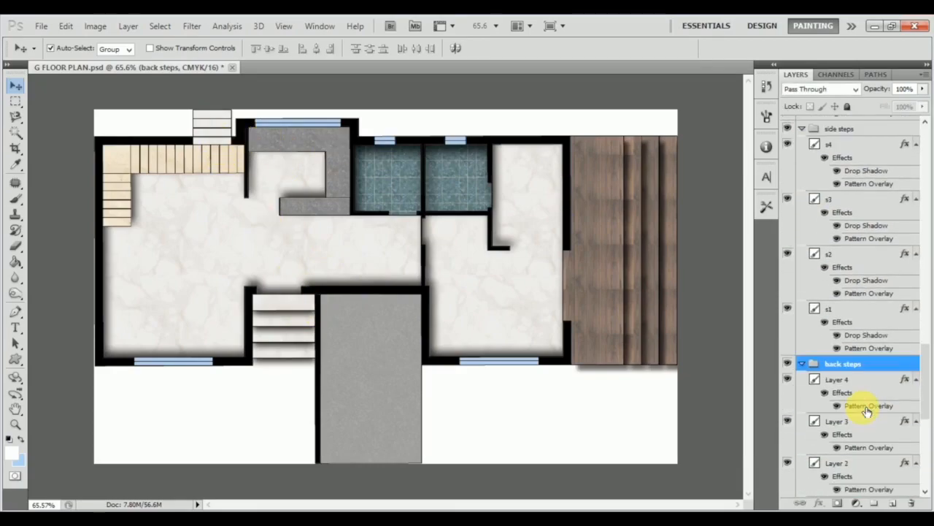
left_click(872, 379)
double_click(872, 379)
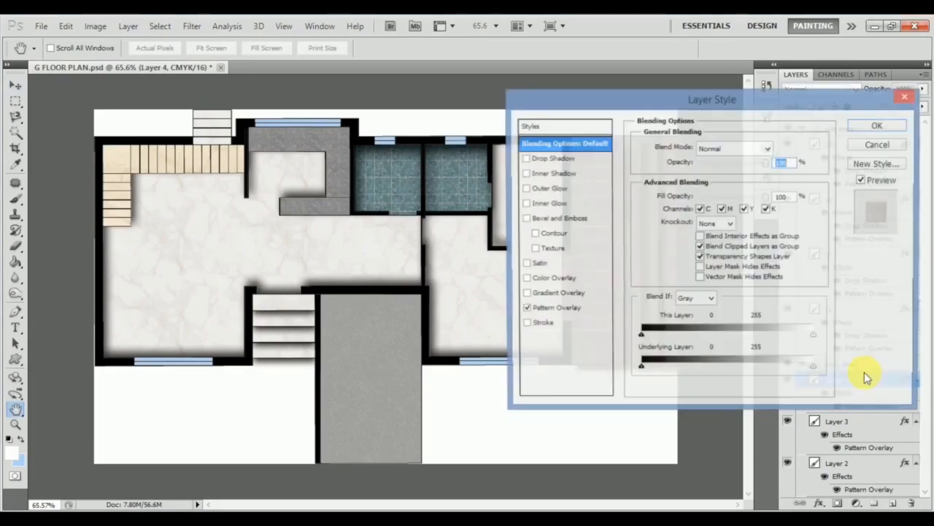
left_click(580, 160)
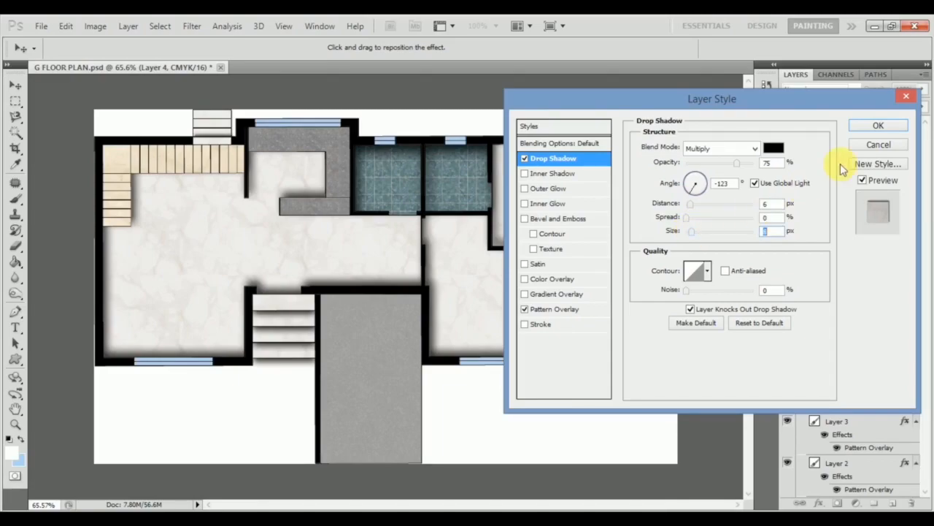
left_click(876, 126)
Copy Layer 4's layer style and paste it onto the other back steps, Layer 3, Layer 2 and Layer 1.
right_click(890, 374)
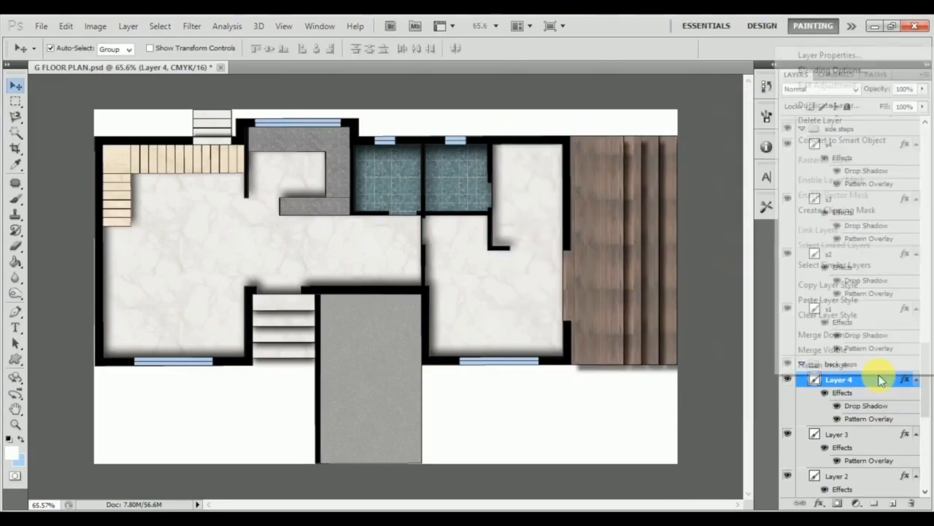
left_click(884, 285)
scroll(911, 334, "down", 4)
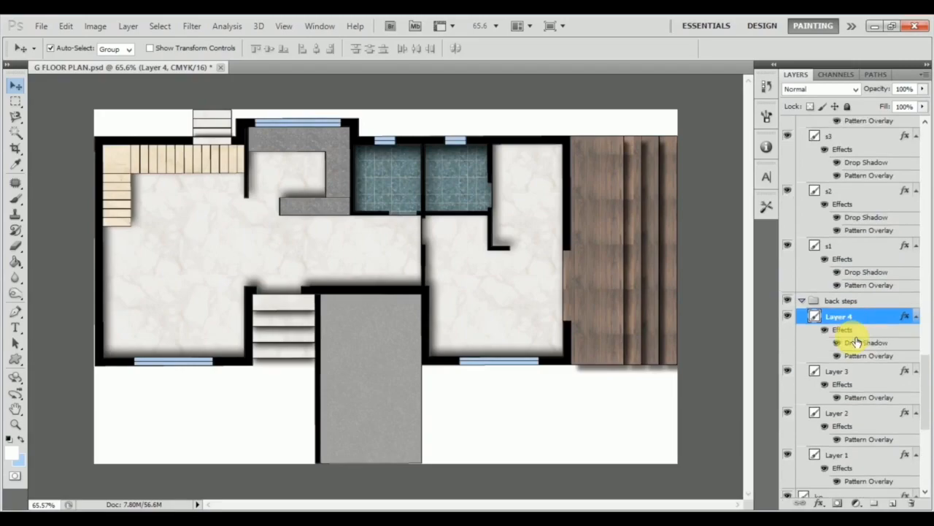
left_click(880, 438, "shift")
right_click(877, 438)
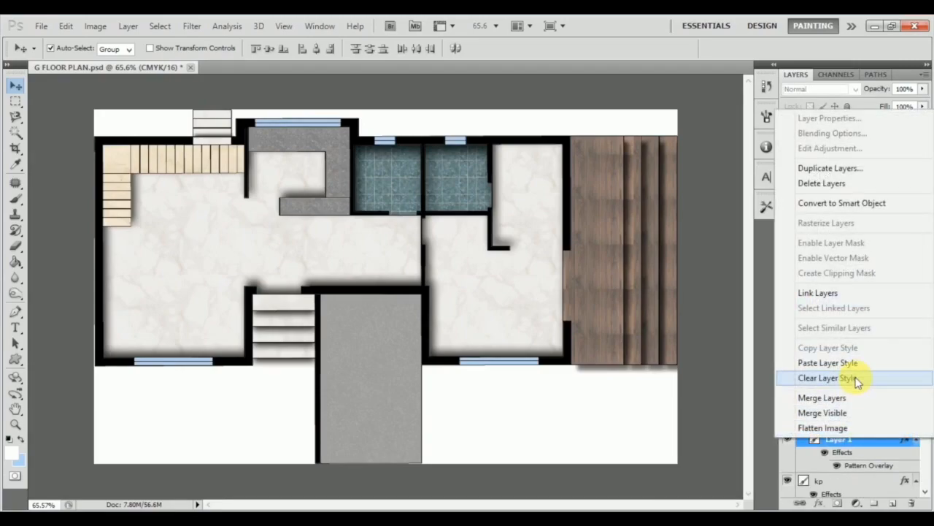
left_click(855, 361)
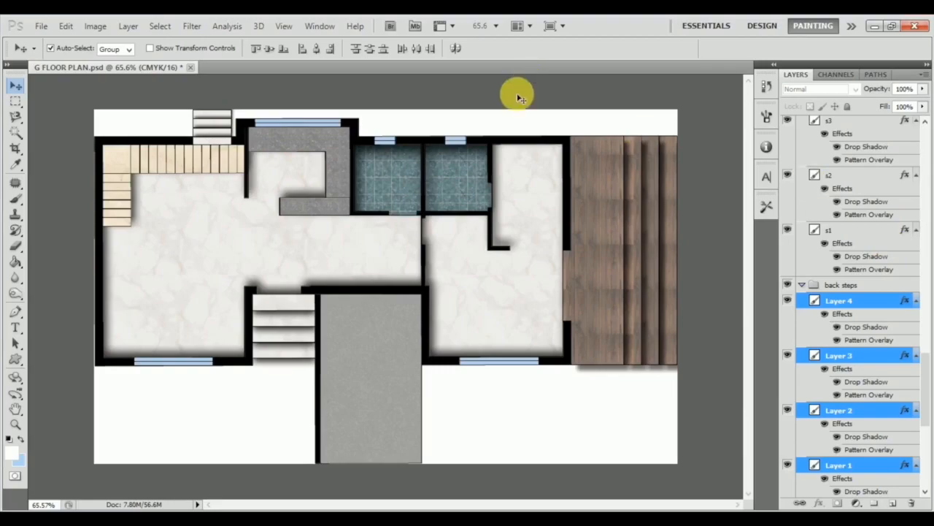
Add an Inner Shadow to the parking layer without global light, distance 21 px and size 27 px, and apply it.
left_click(371, 371)
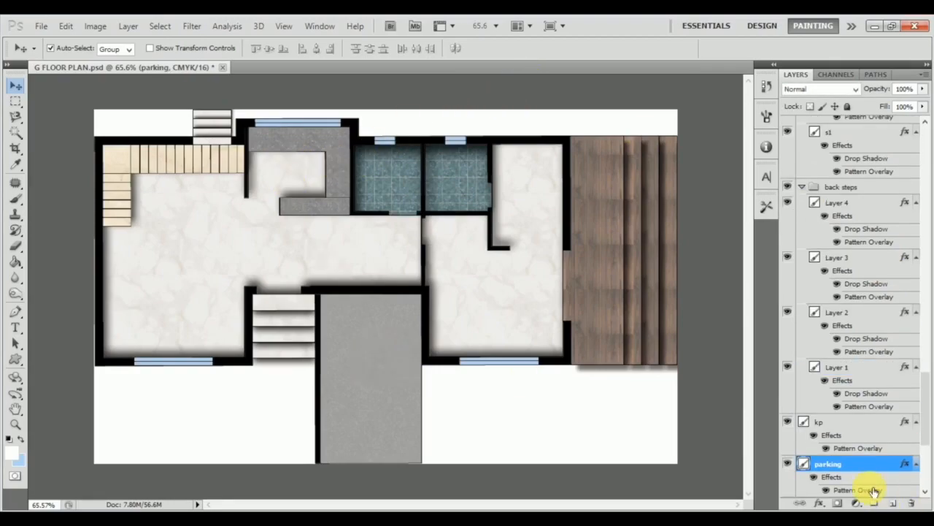
key("h")
double_click(863, 436)
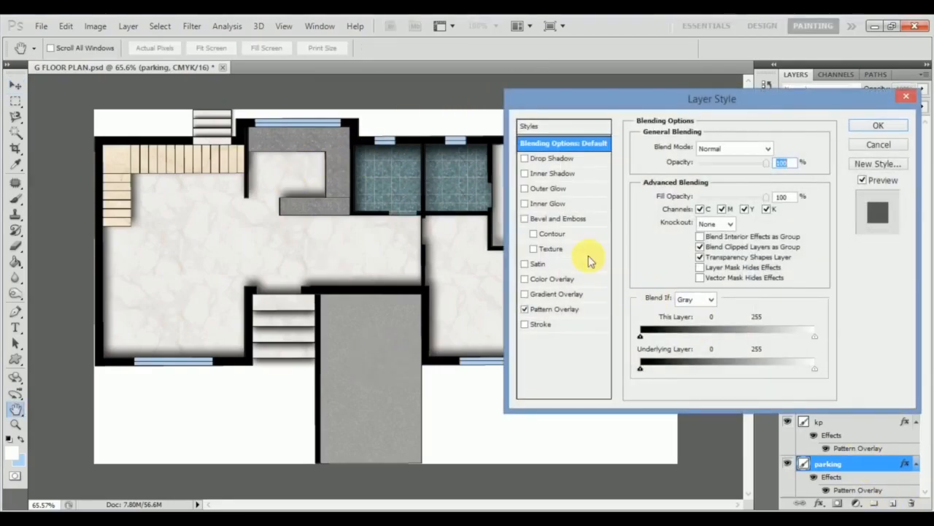
left_click(581, 176)
left_click(756, 183)
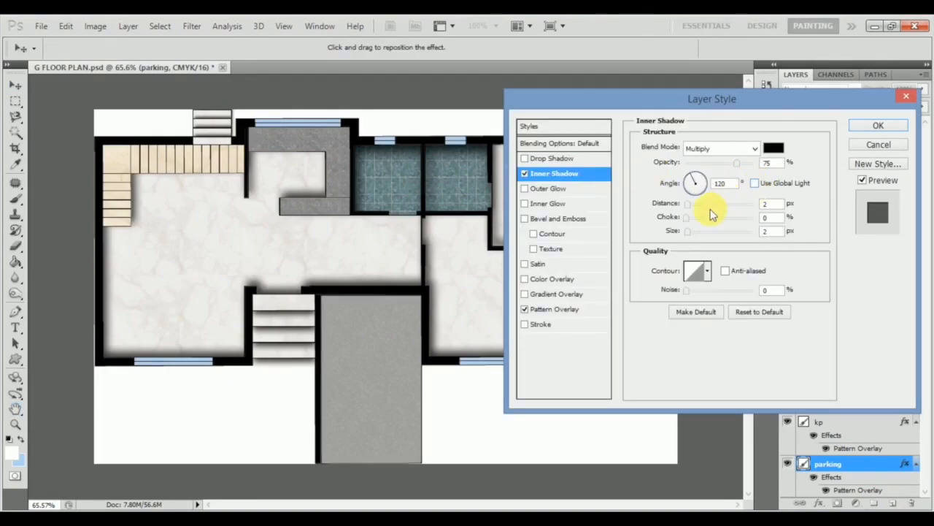
left_click_drag(690, 208, 697, 231)
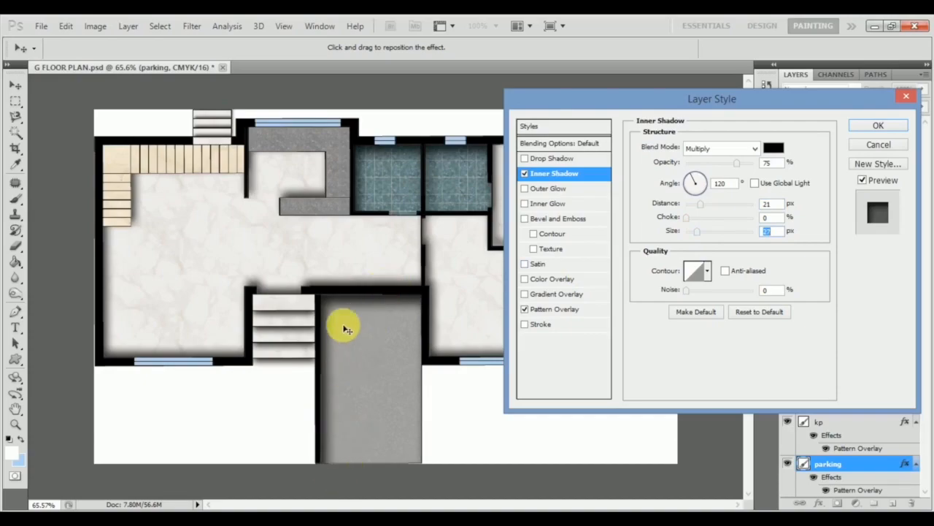
left_click(862, 128)
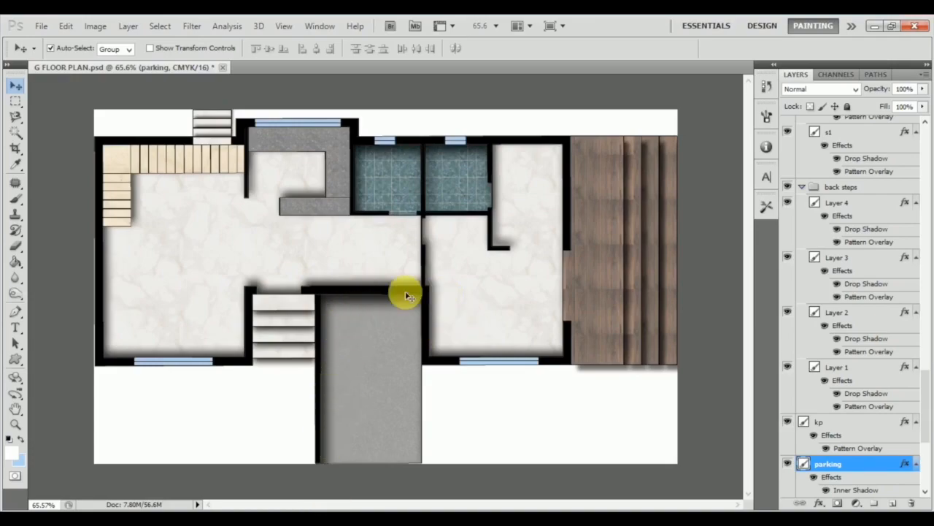
Identify the layer of the inside stairs' corner landing by selecting it on the plan and toggling its visibility.
left_click(235, 155)
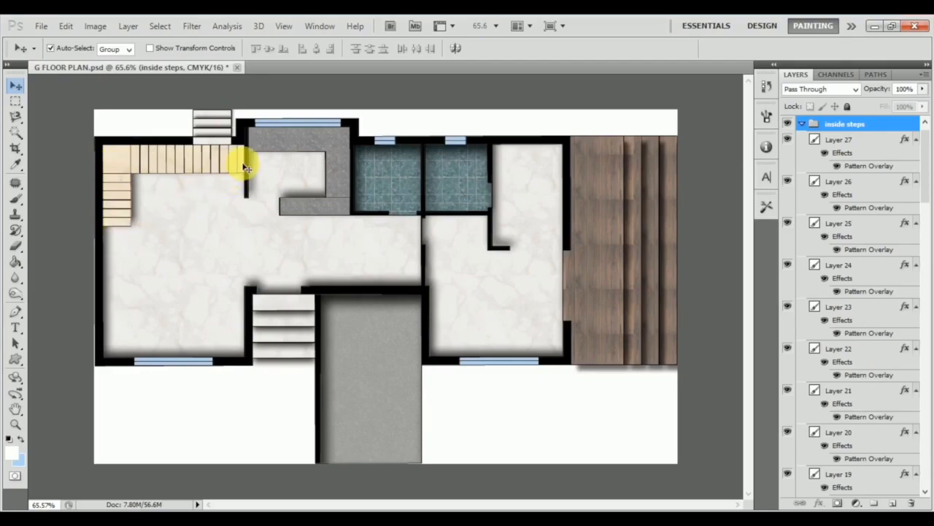
left_click(843, 139)
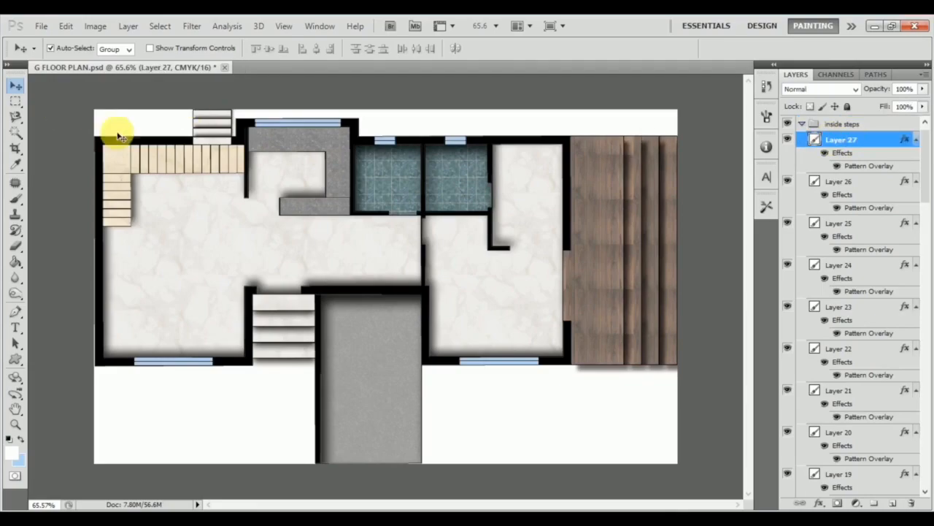
right_click(122, 169)
left_click(131, 156)
left_click(115, 169)
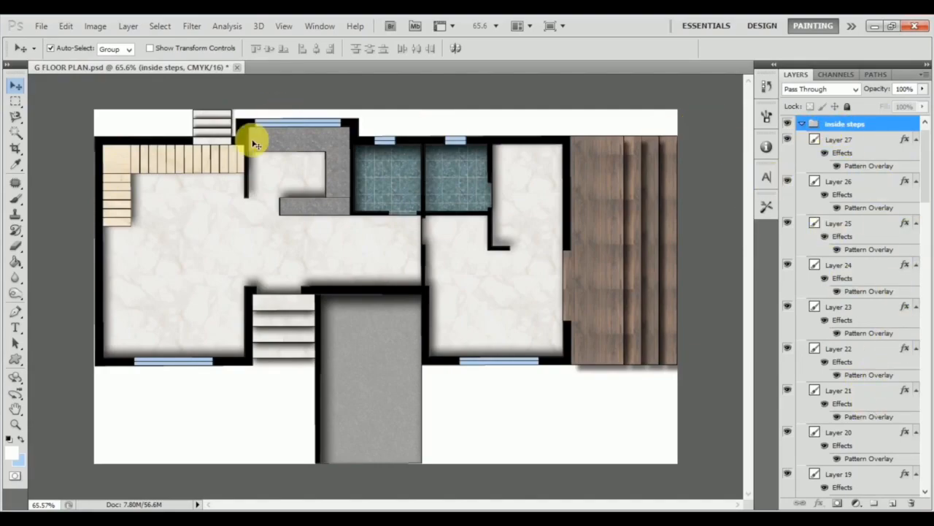
right_click(114, 164)
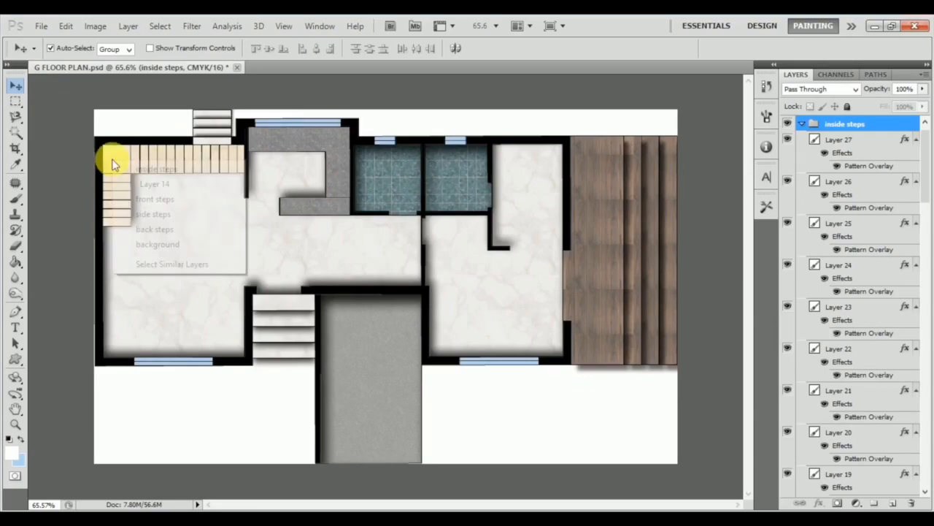
left_click(158, 185)
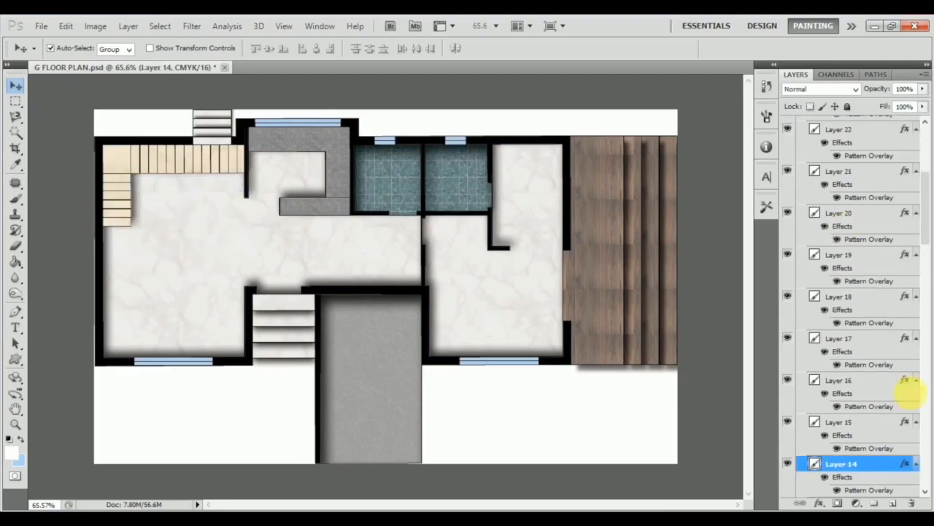
left_click(788, 464)
left_click(789, 464)
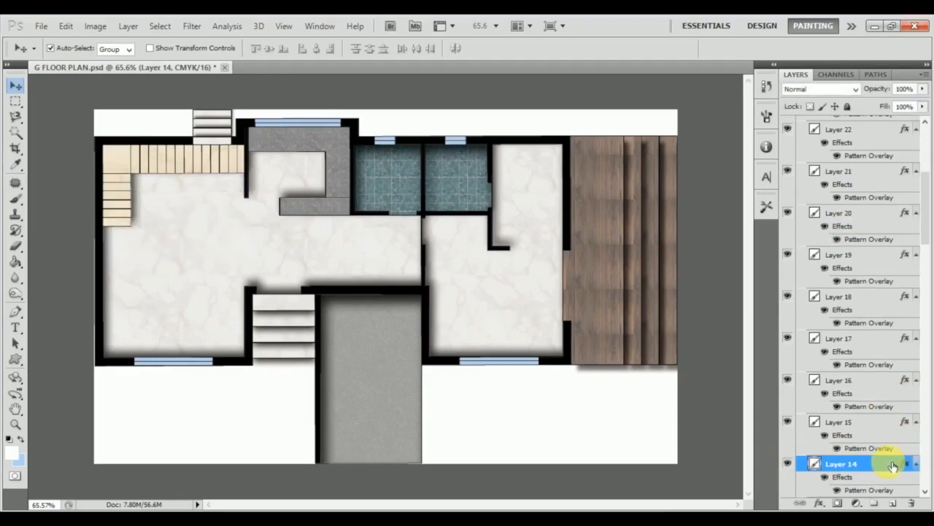
Add a Drop Shadow to Layer 27 of the inside steps with angle 16°, distance 6 px, size 7 px and reduced opacity.
scroll(881, 459, "up", 6)
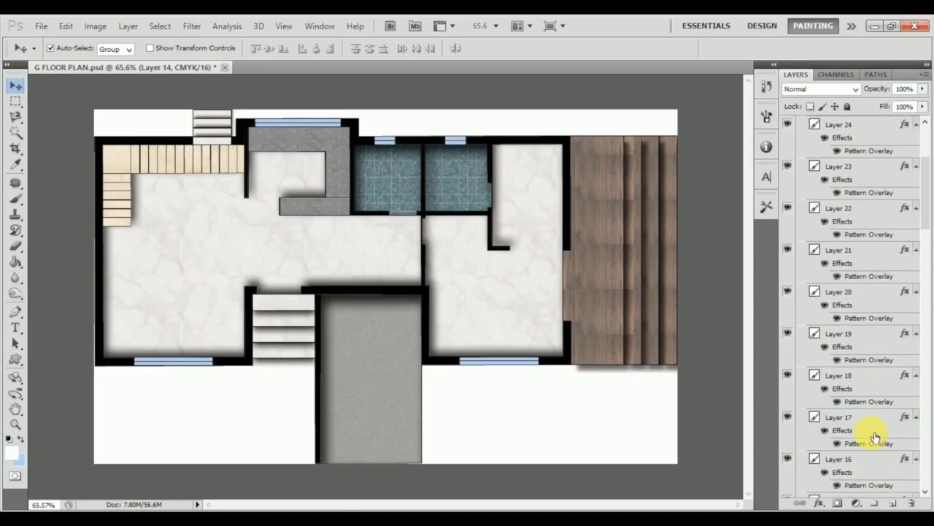
left_click(880, 163)
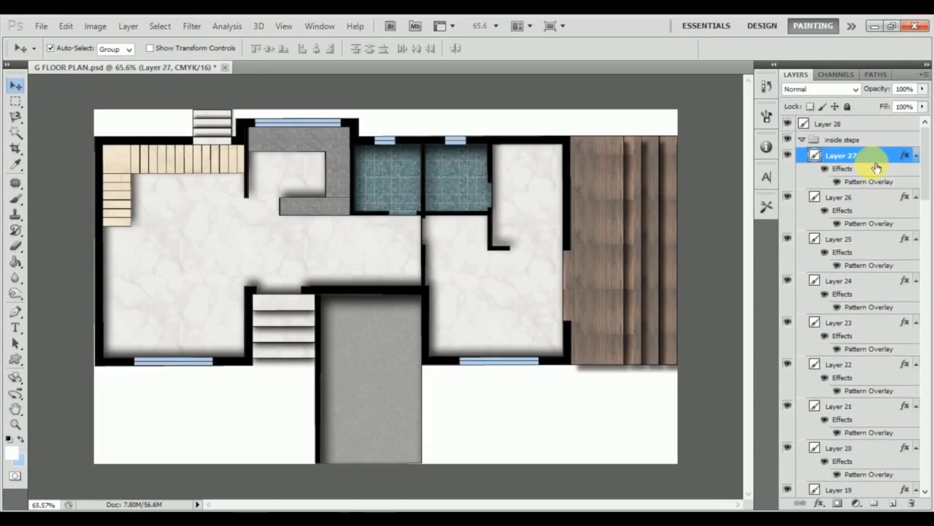
double_click(881, 166)
left_click(562, 159)
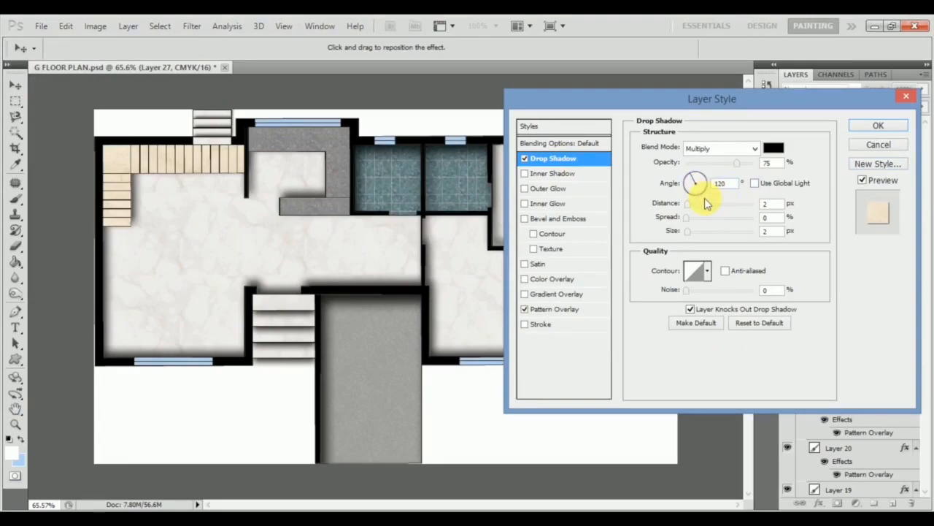
left_click_drag(693, 187, 708, 180)
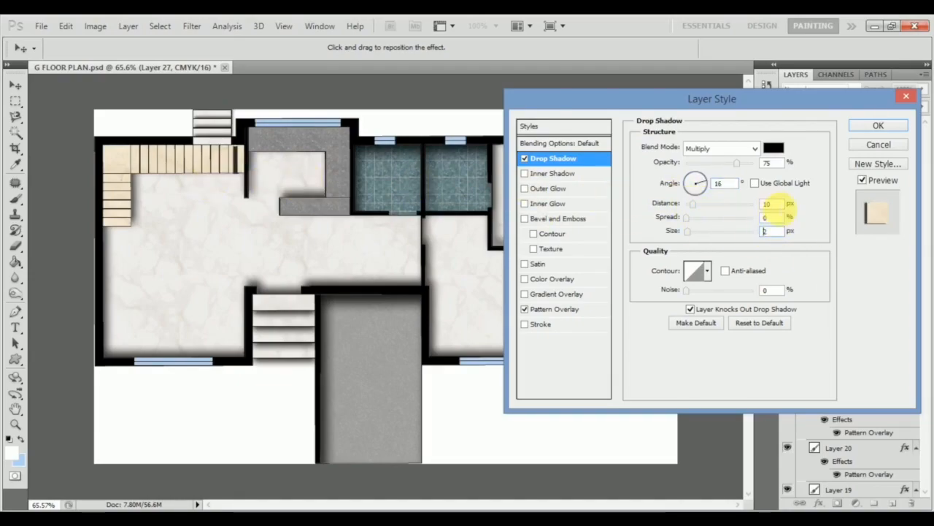
key("Down")
key("Down")
key("Down")
key("Down")
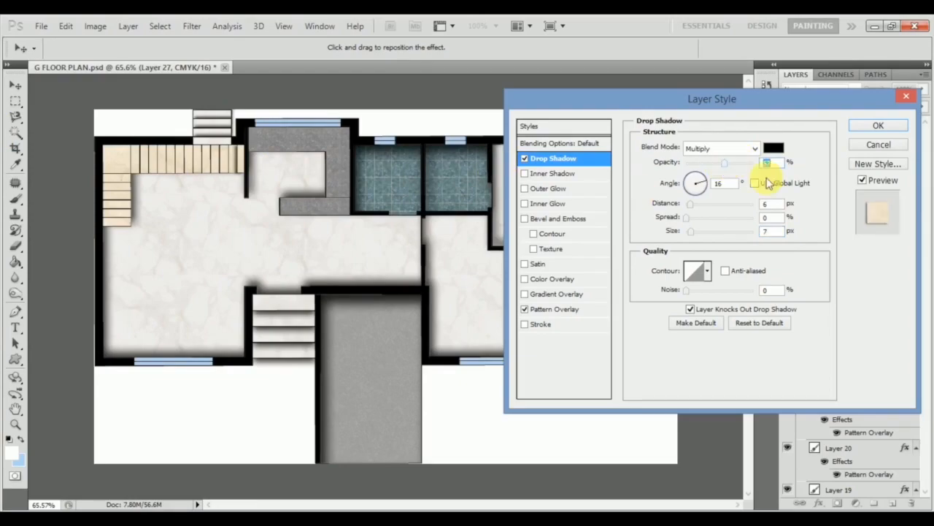
left_click(876, 127)
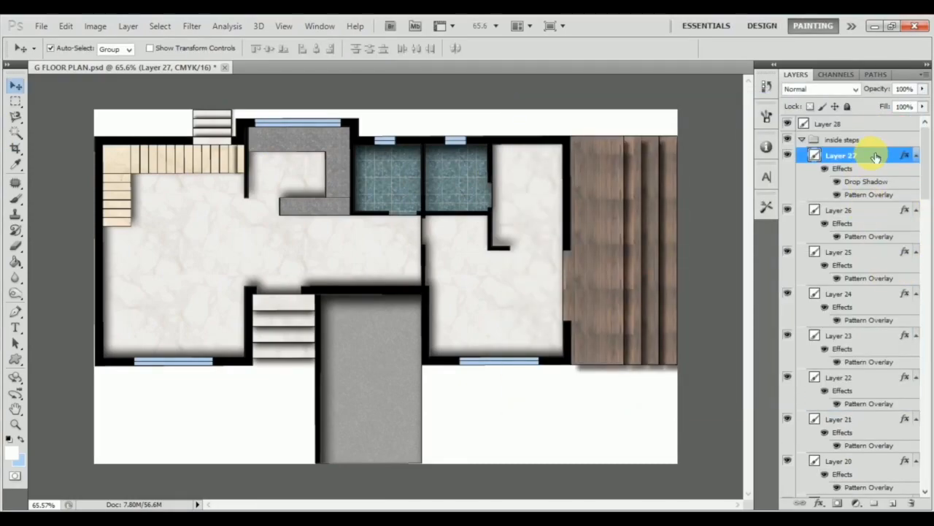
Copy Layer 27's layer style and paste it onto Layer 26 through Layer 15 of the inside steps.
right_click(875, 154)
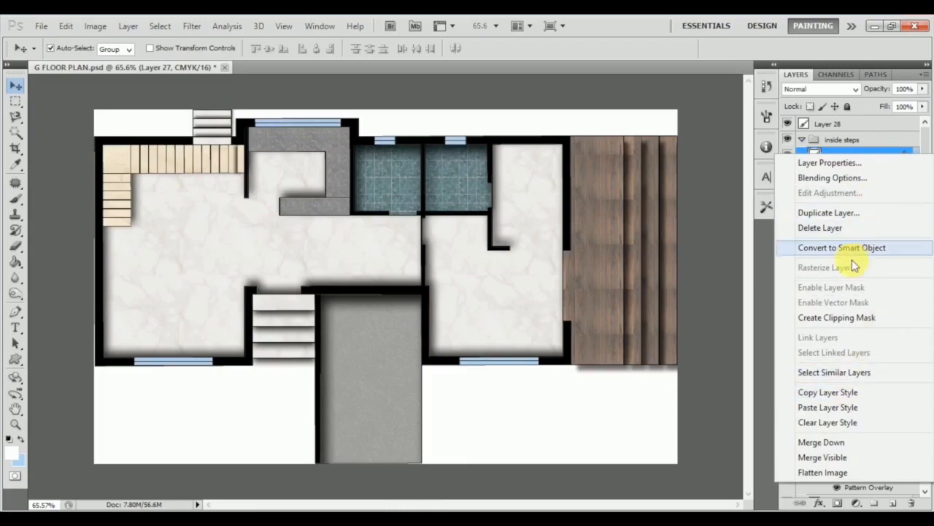
left_click(816, 390)
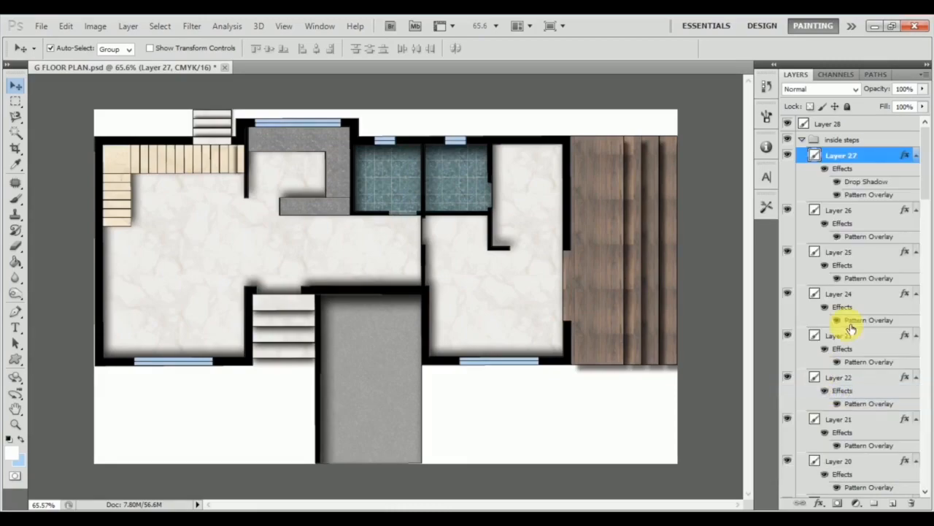
left_click(867, 211)
scroll(868, 216, "down", 5)
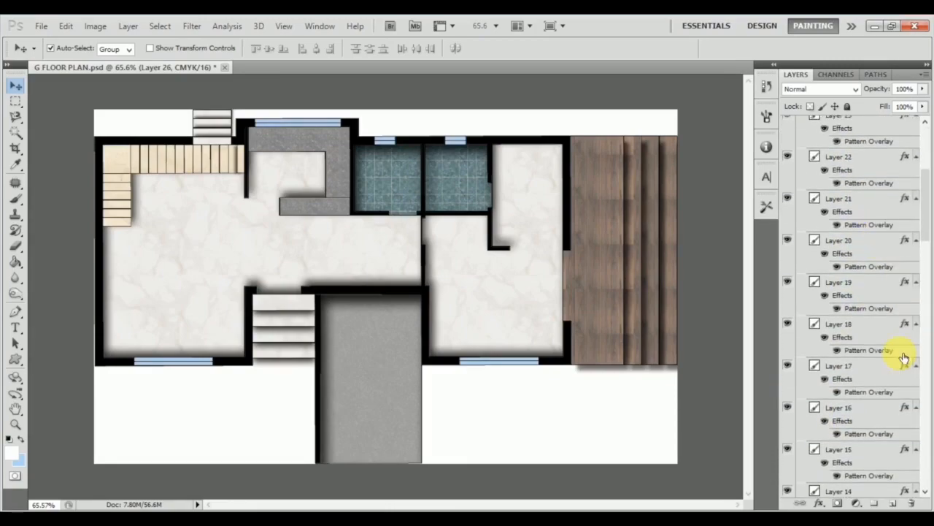
left_click(878, 460, "shift")
right_click(875, 454)
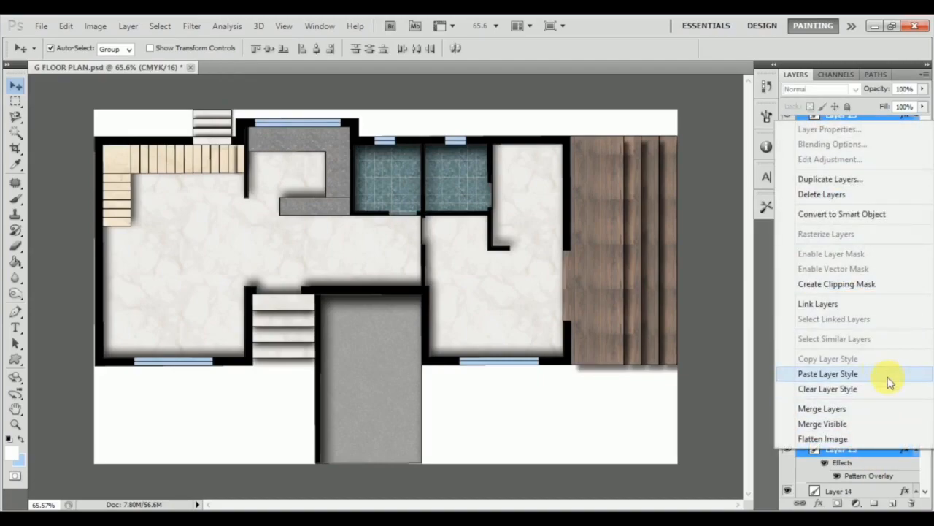
left_click(881, 373)
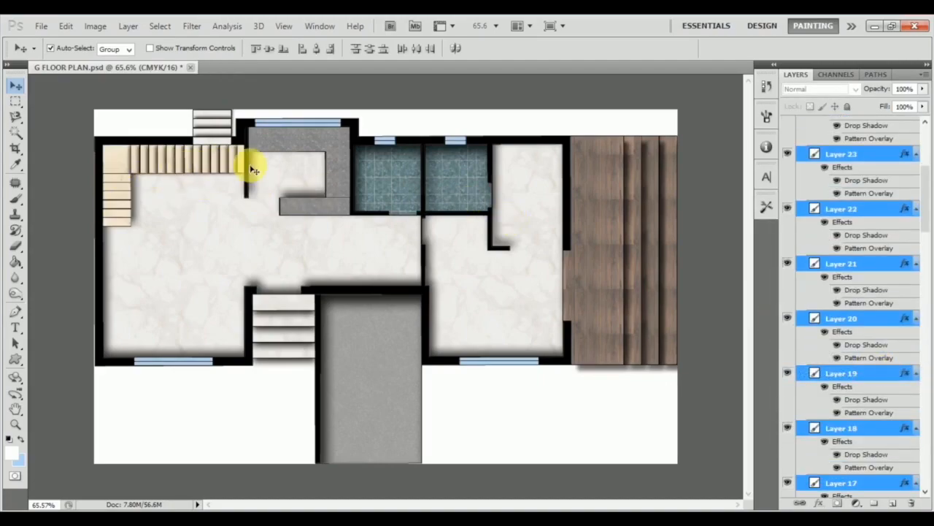
Enable Drop Shadow on Layer 14, the corner landing, with Use Global Light off and the angle at 98°.
left_click(114, 164)
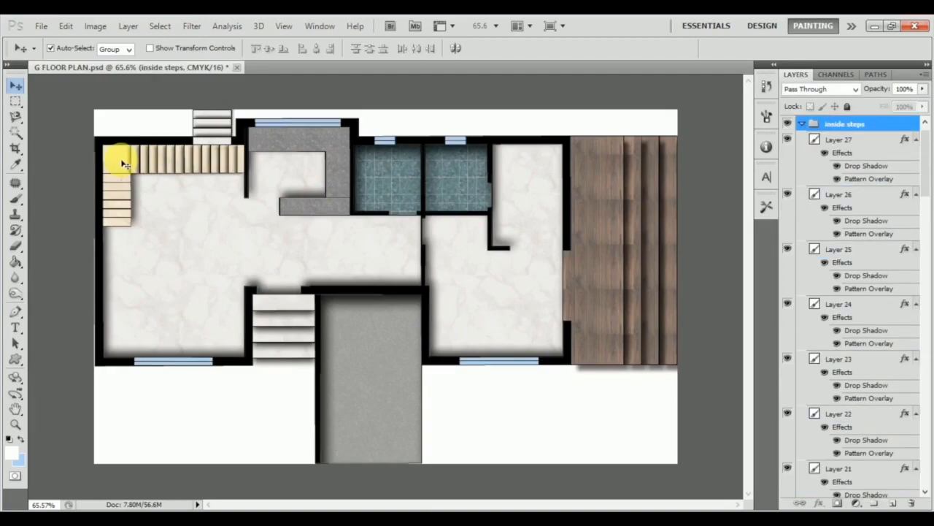
scroll(876, 432, "down", 3)
scroll(885, 437, "down", 8)
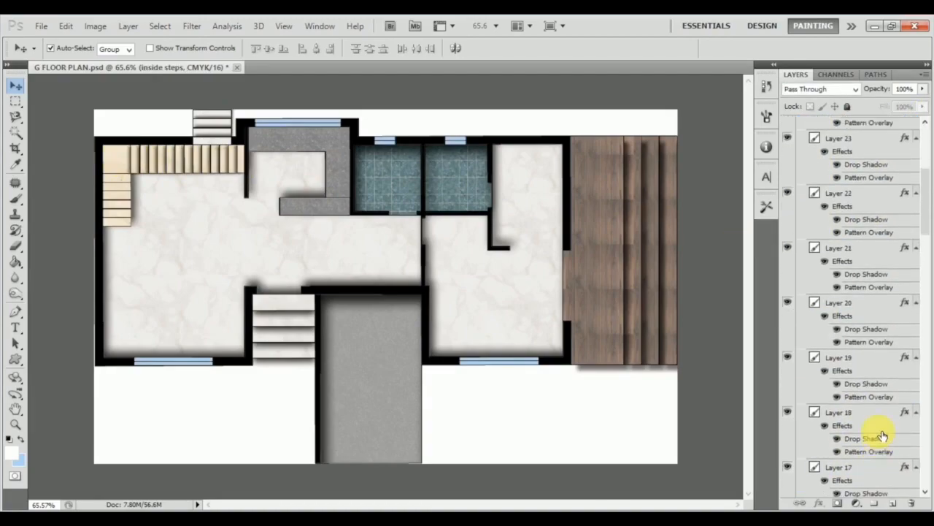
left_click(873, 361)
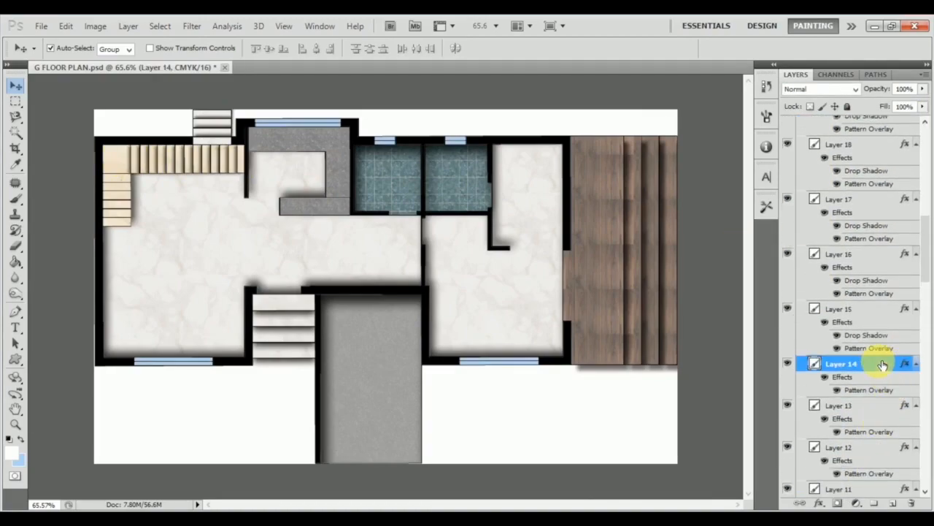
double_click(873, 361)
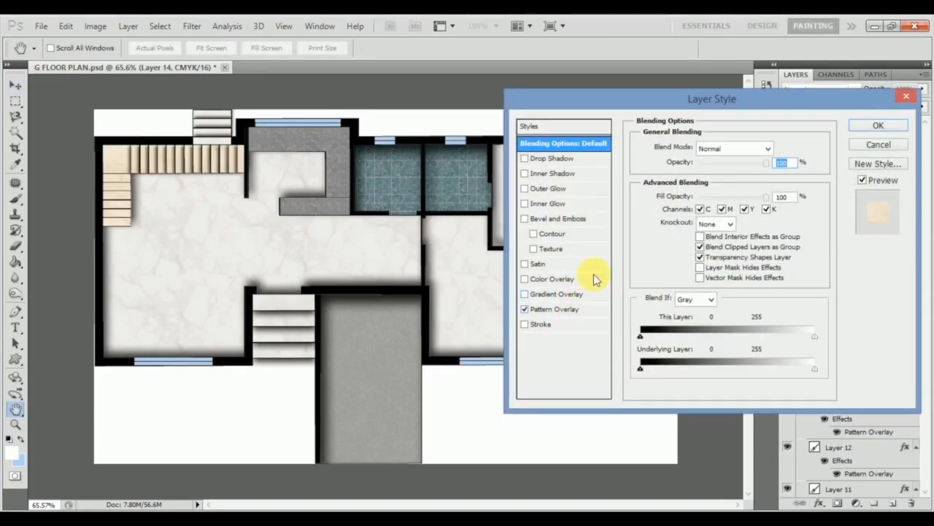
left_click(584, 158)
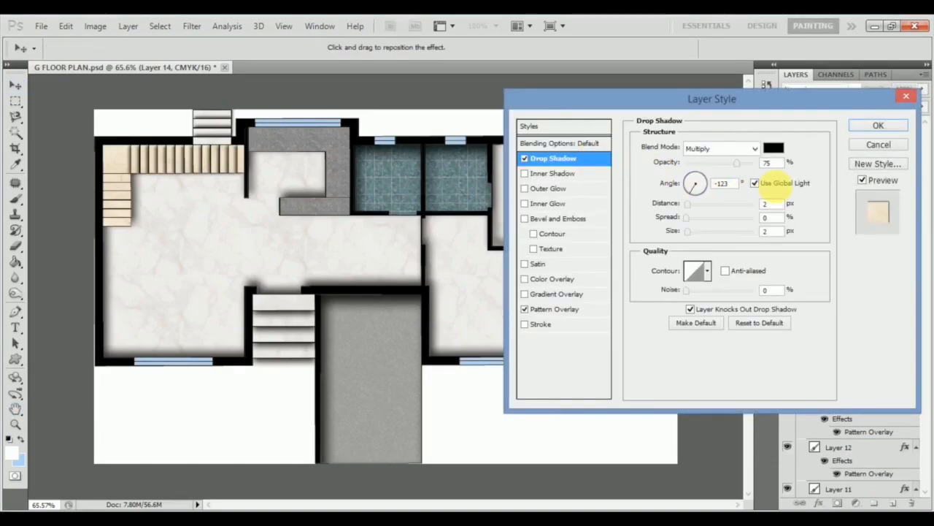
left_click(756, 184)
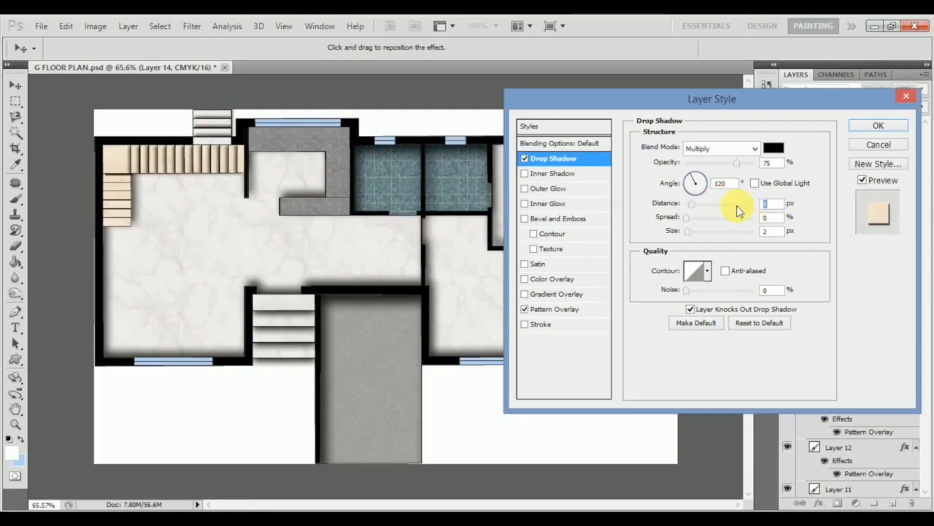
left_click(692, 178)
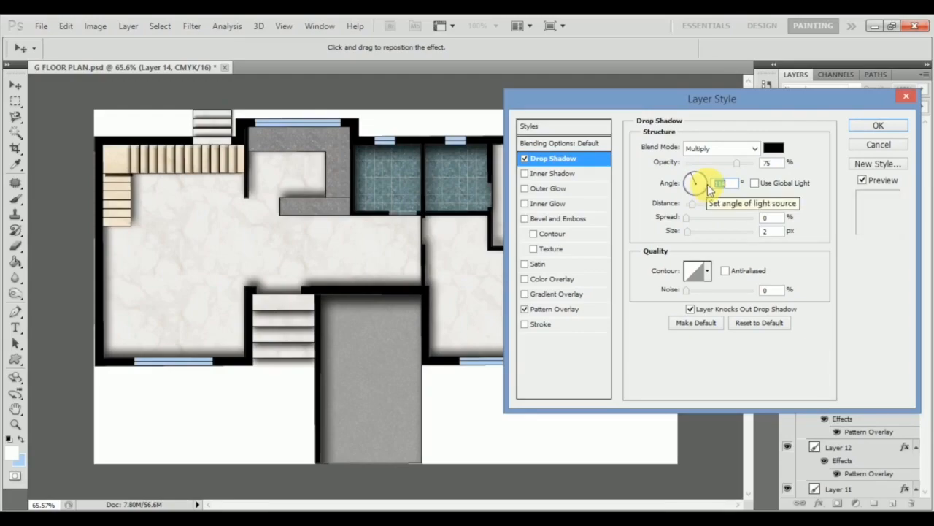
key("Down")
key("Down")
key("Down")
key("Down")
key("Down")
key("Down")
key("Down")
key("Down")
key("Down")
key("Down")
key("Down")
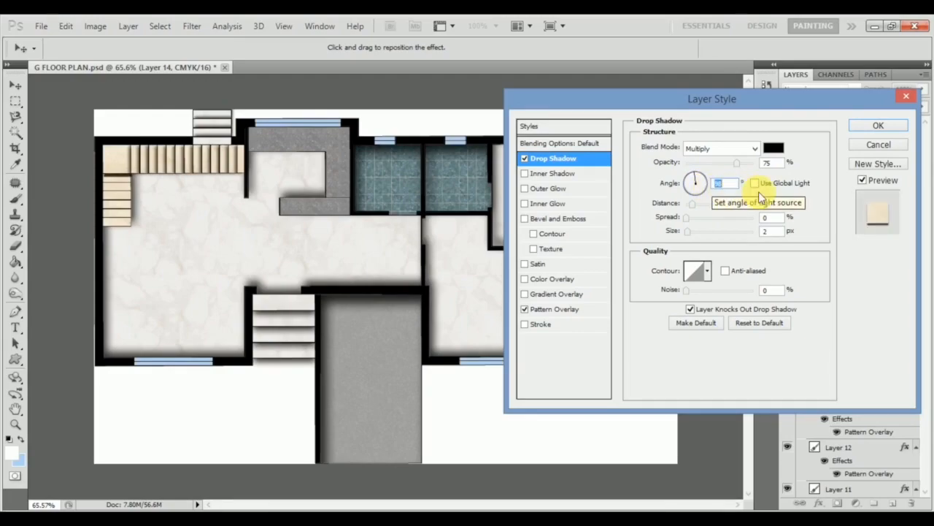
Set Layer 14's drop shadow to distance 6 px, size 10 px and opacity 71%, and apply the style.
left_click_drag(767, 205, 758, 206)
key("Down")
key("Down")
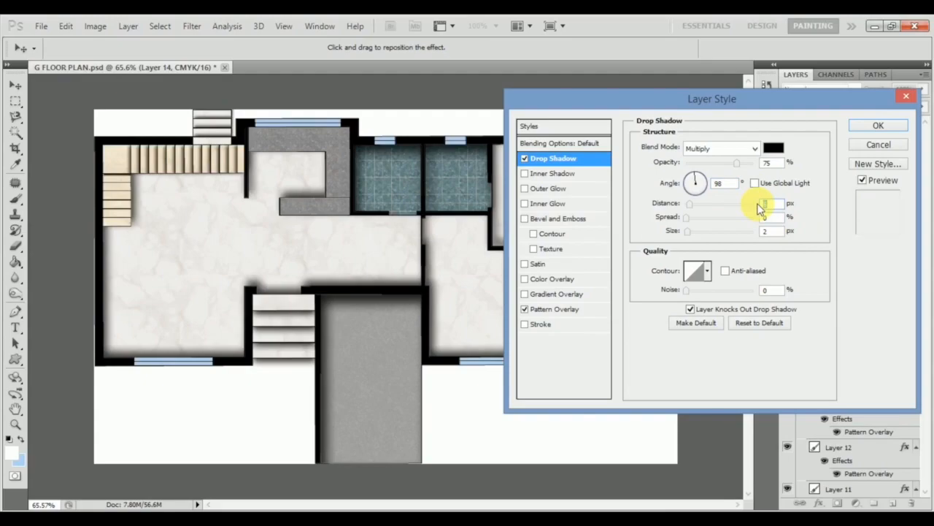
key("Up")
key("Up")
key("Up")
key("Up")
key("Up")
key("Up")
key("Up")
key("Up")
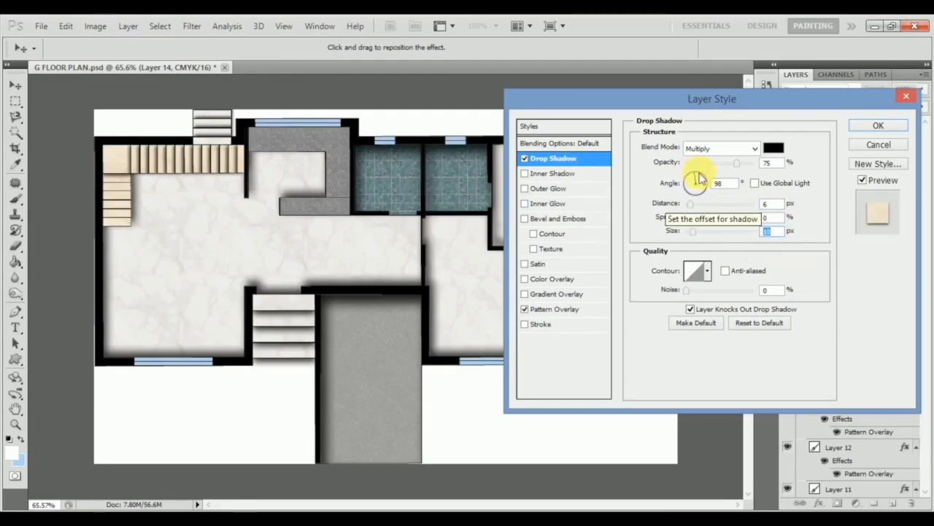
left_click(735, 165)
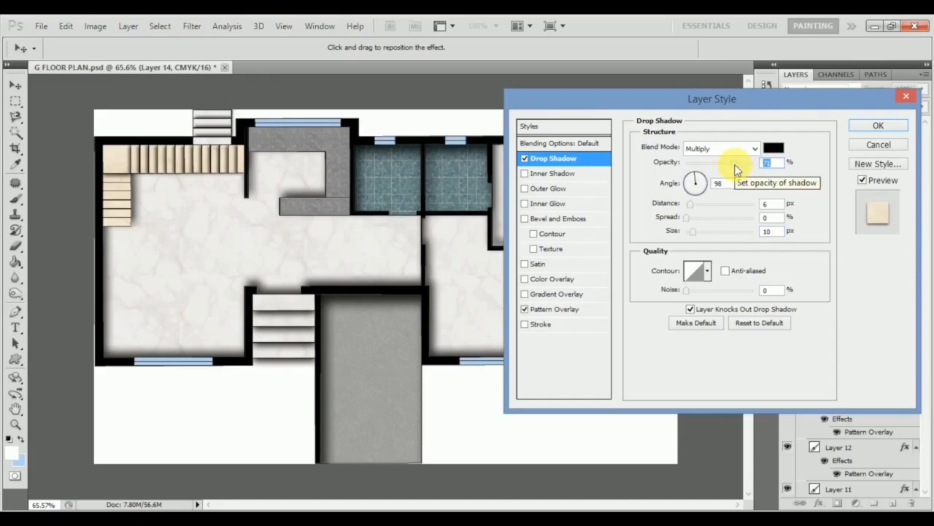
left_click(880, 127)
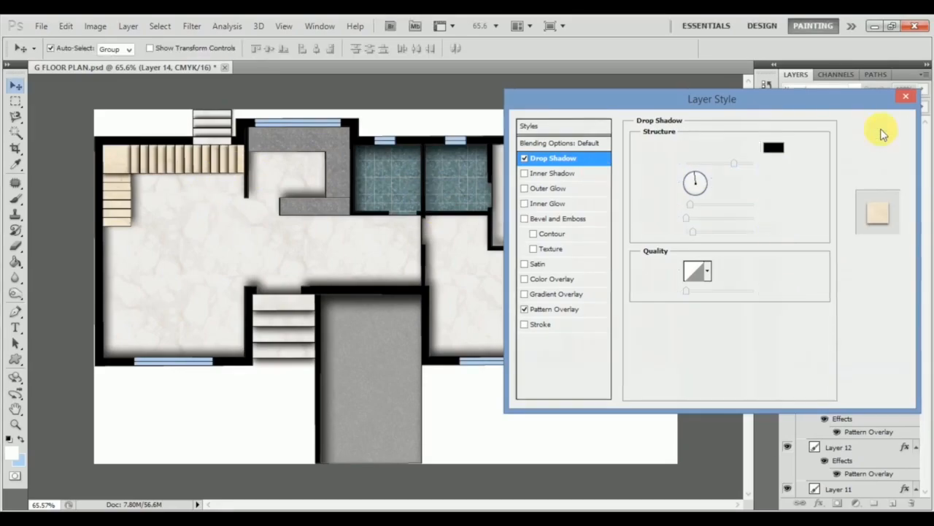
Copy Layer 14's layer style and paste it onto Layer 13 through Layer 9 of the inside steps, including Layer 10 copy.
right_click(875, 357)
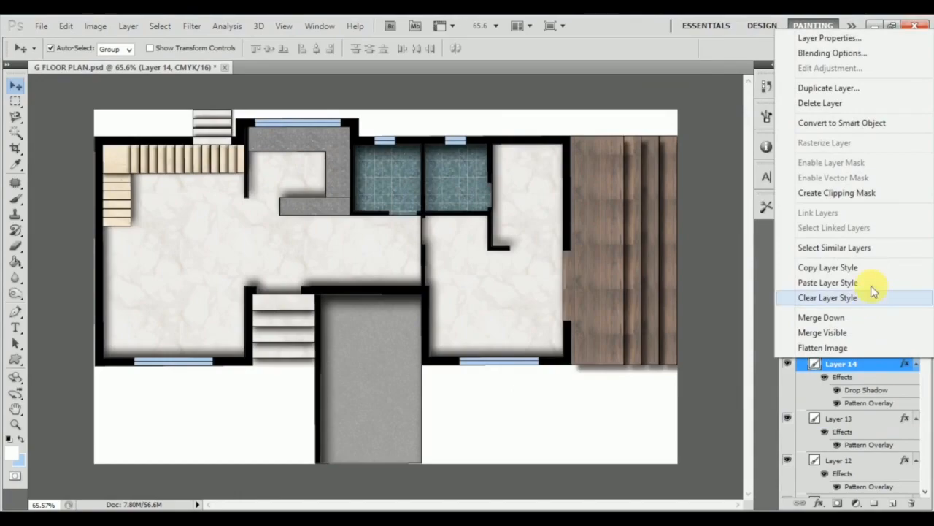
left_click(876, 267)
scroll(880, 369, "down", 6)
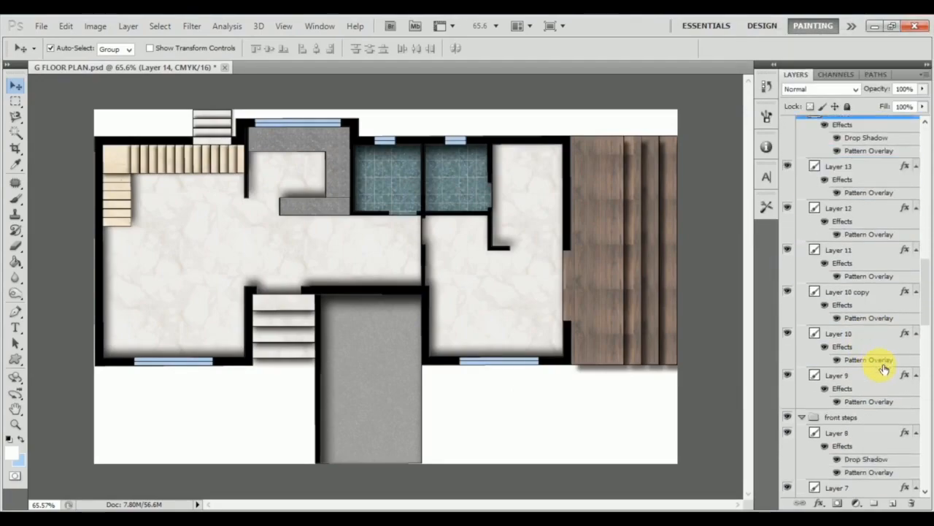
scroll(884, 367, "down", 1)
left_click(885, 350, "shift")
right_click(885, 352)
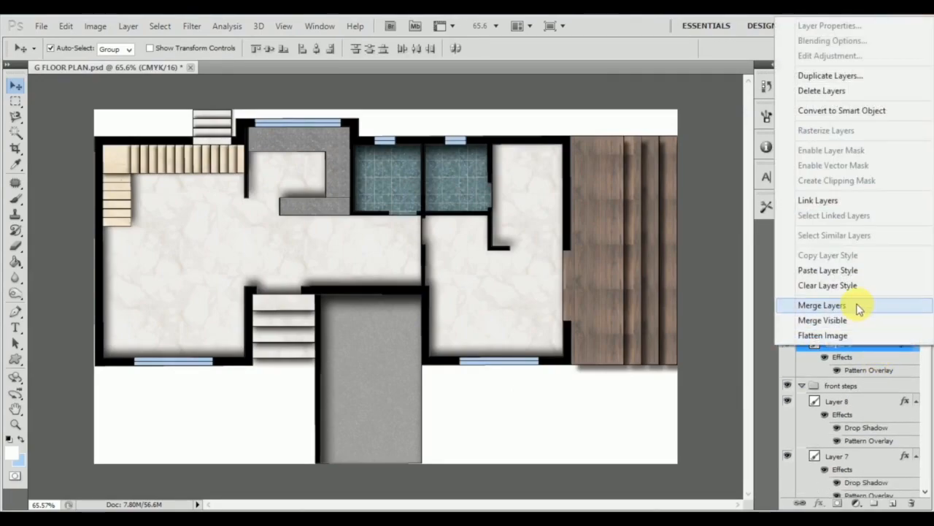
left_click(874, 271)
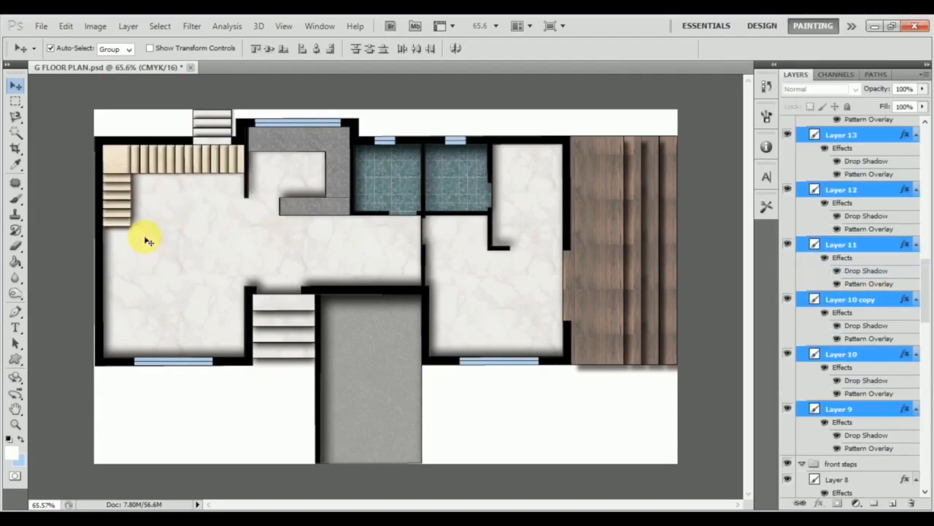
Examine the shadows on the stairs, room floors, parking floor and wooden steps, up close and across the whole plan.
scroll(146, 241, "down", 2, "alt")
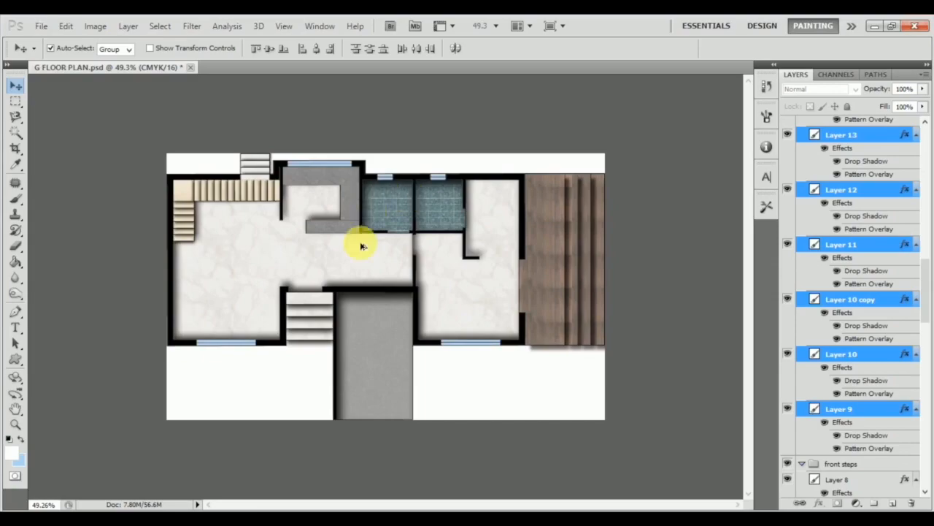
scroll(345, 317, "up", 5)
scroll(327, 321, "down", 4)
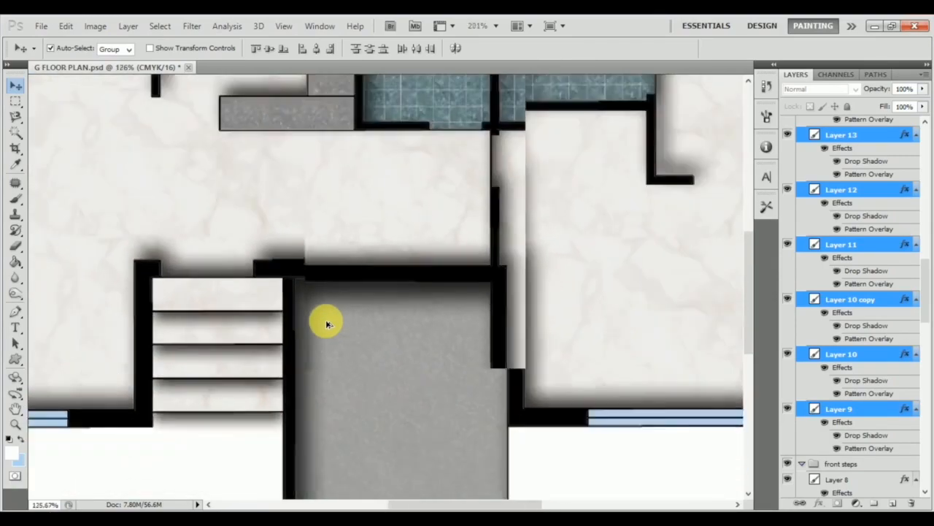
scroll(332, 321, "up", 2)
scroll(337, 322, "left", 5)
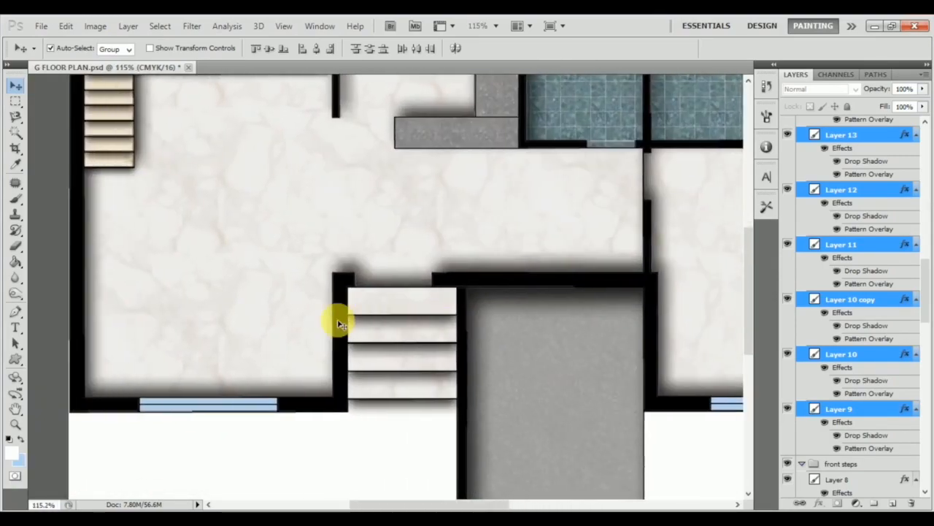
scroll(332, 323, "right", 8)
scroll(333, 322, "right", 3)
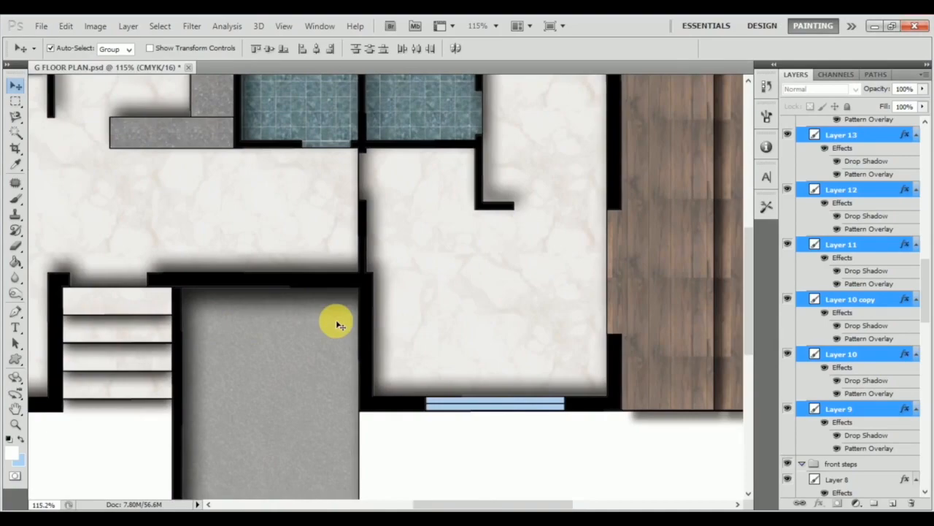
scroll(344, 320, "up", 6)
scroll(363, 322, "down", 12)
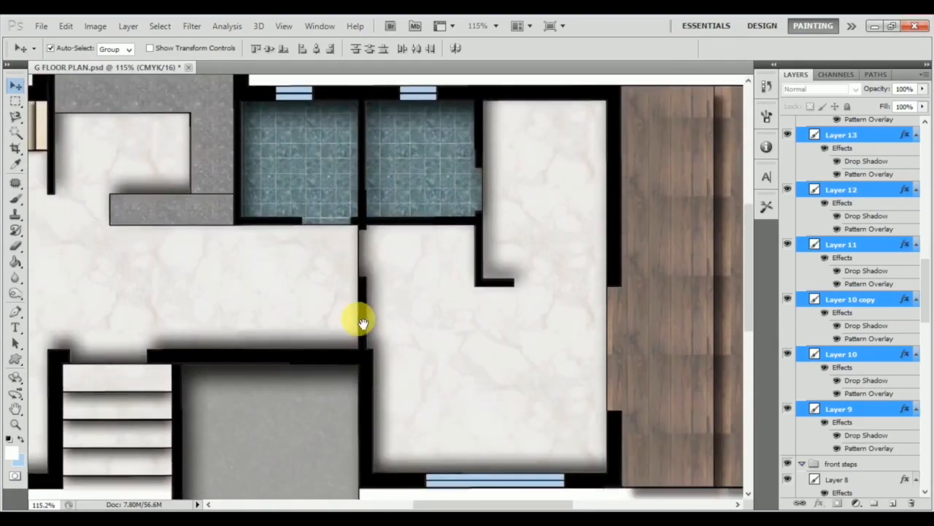
scroll(363, 322, "left", 3)
scroll(371, 317, "left", 3)
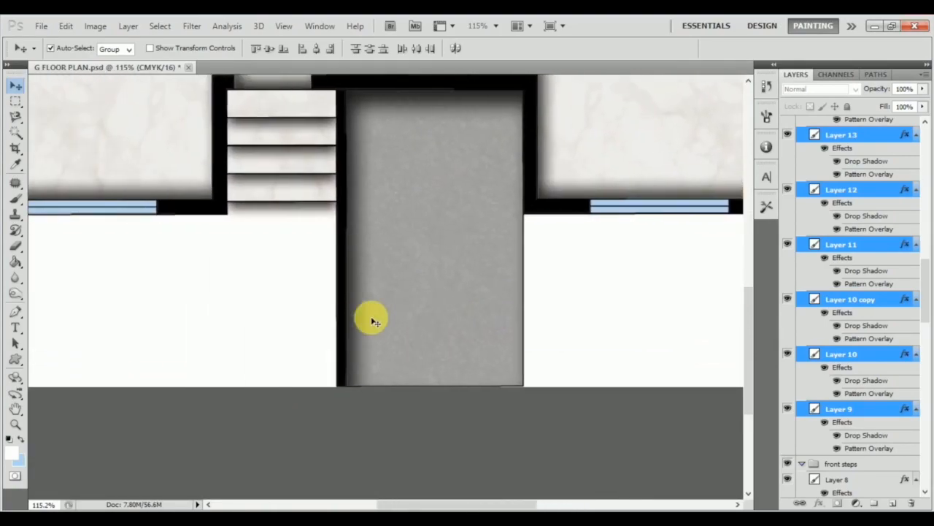
scroll(390, 313, "up", 8)
scroll(405, 314, "down", 3)
scroll(407, 315, "down", 2)
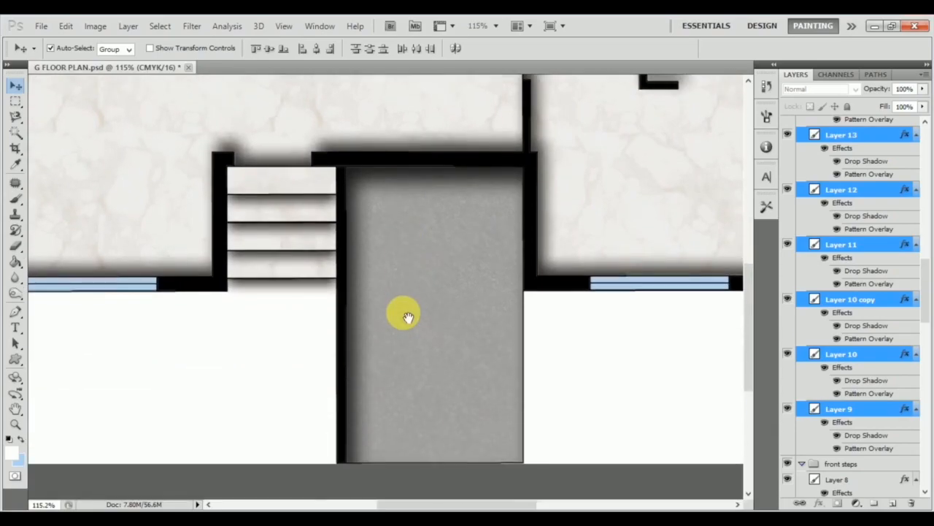
scroll(405, 316, "right", 5)
left_click_drag(300, 292, 451, 311)
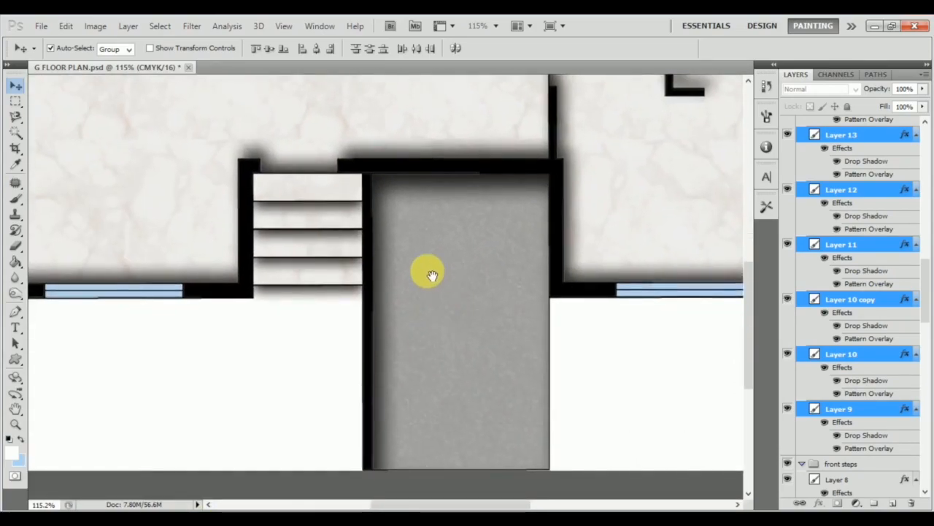
left_click_drag(422, 213, 436, 286)
scroll(436, 286, "right", 7)
scroll(432, 288, "up", 8)
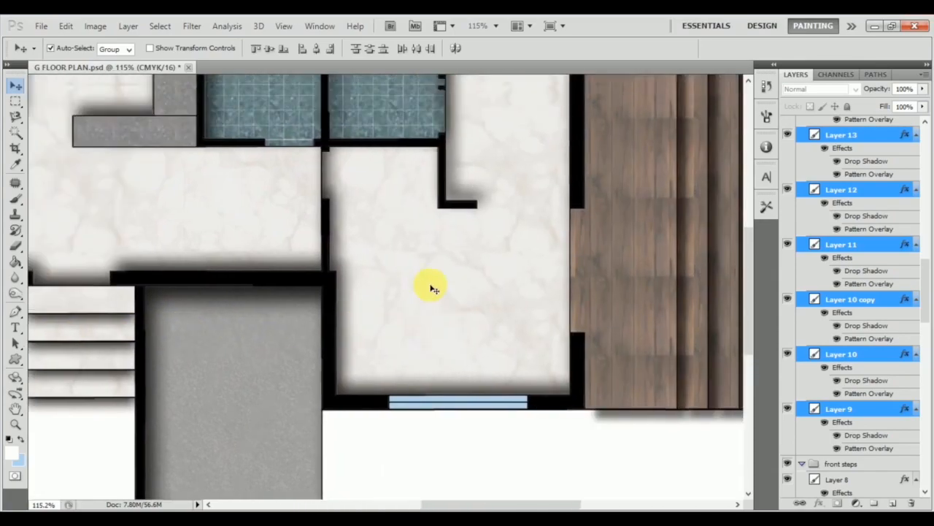
scroll(432, 287, "down", 5)
scroll(434, 287, "down", 5)
scroll(435, 287, "up", 8)
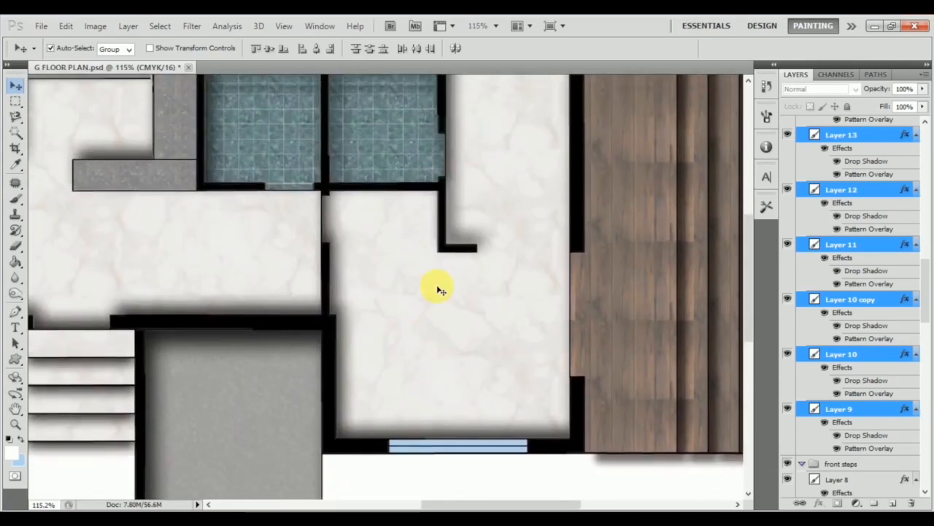
scroll(438, 286, "down", 4)
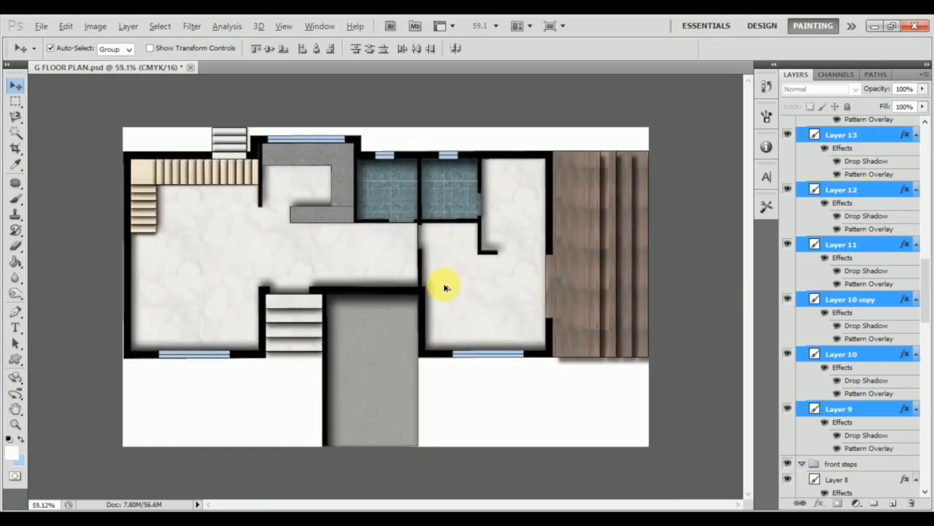
scroll(459, 285, "up", 2)
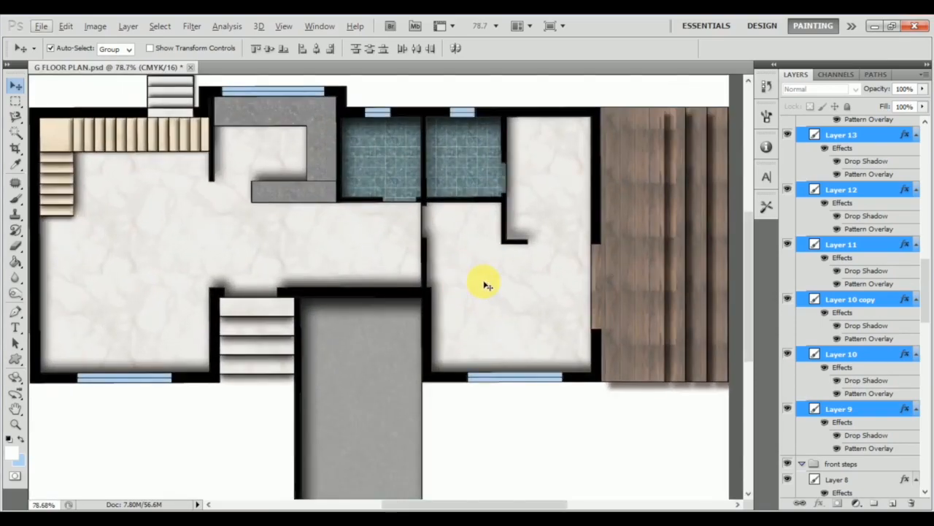